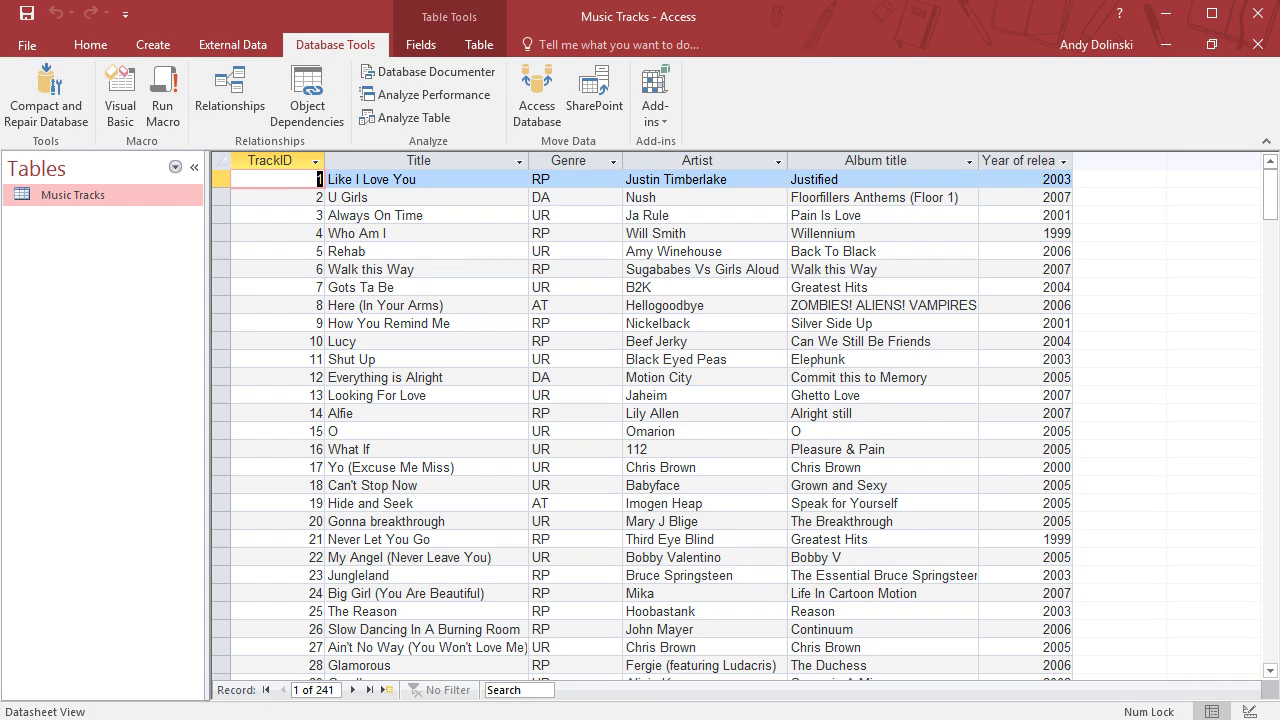
Select record 241 in the Music Tracks datasheet, then scroll back to the top
{"action": "left_click_drag", "start_coordinate": [1272, 194], "coordinate": [1151, 609]}
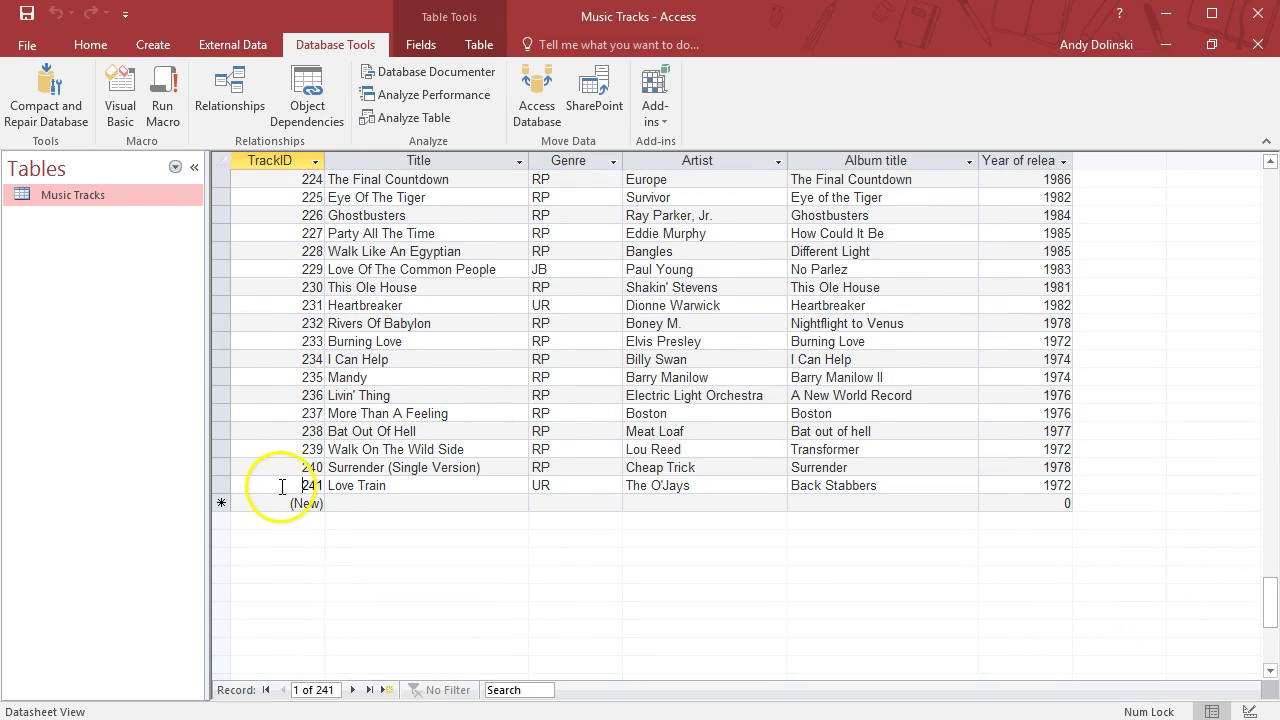
{"action": "left_click_drag", "start_coordinate": [283, 487], "coordinate": [1091, 480]}
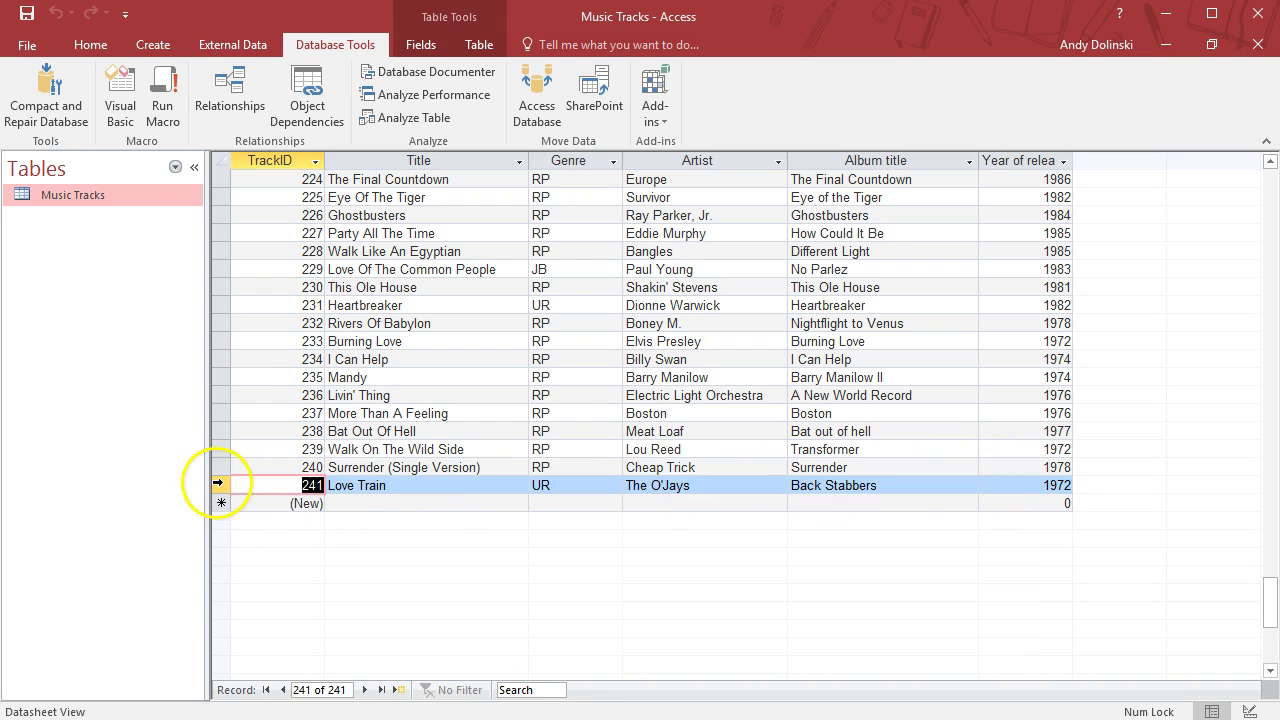
{"action": "left_click", "coordinate": [218, 483]}
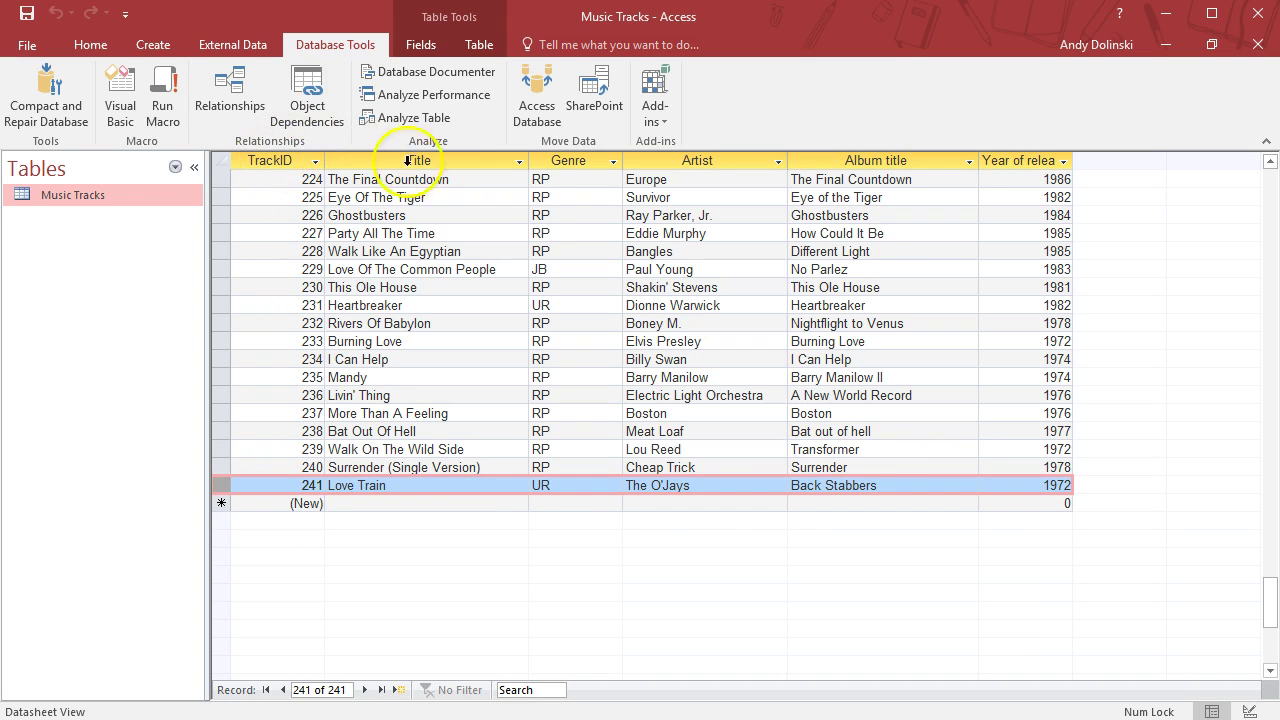
{"action": "left_click_drag", "start_coordinate": [1267, 583], "coordinate": [1269, 623]}
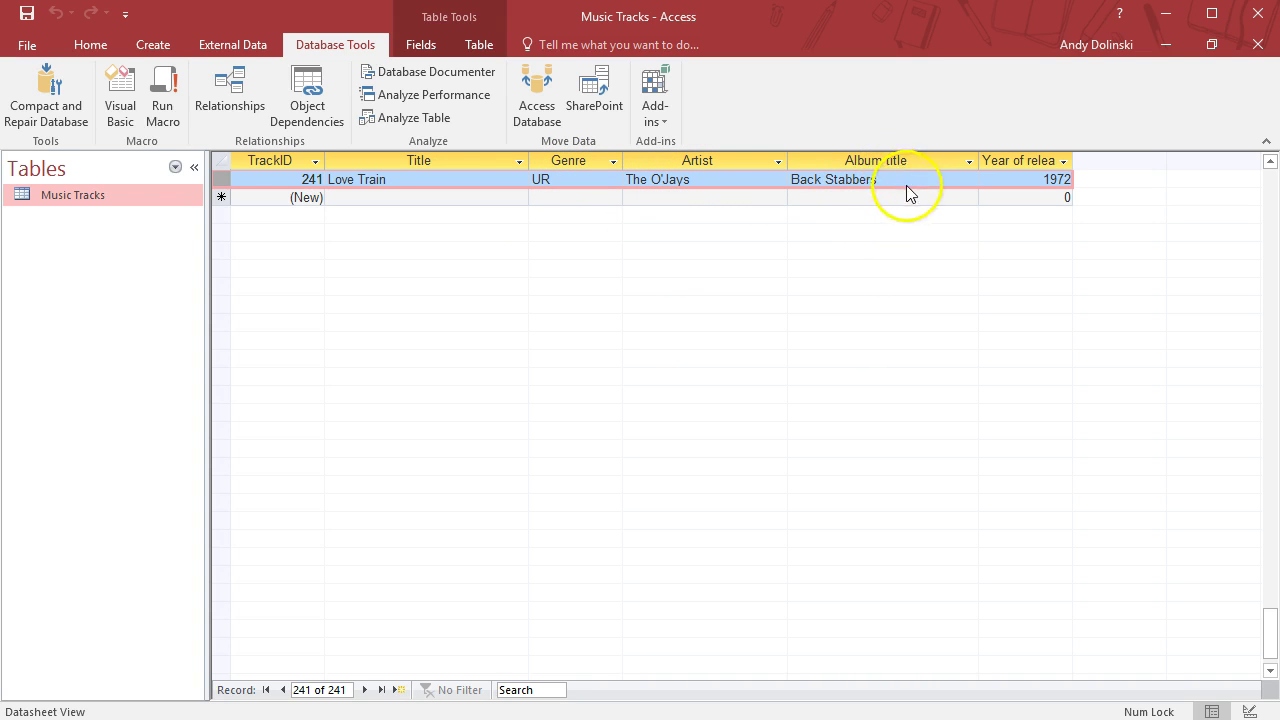
{"action": "scroll", "coordinate": [1110, 229], "scroll_direction": "up", "scroll_amount": 1}
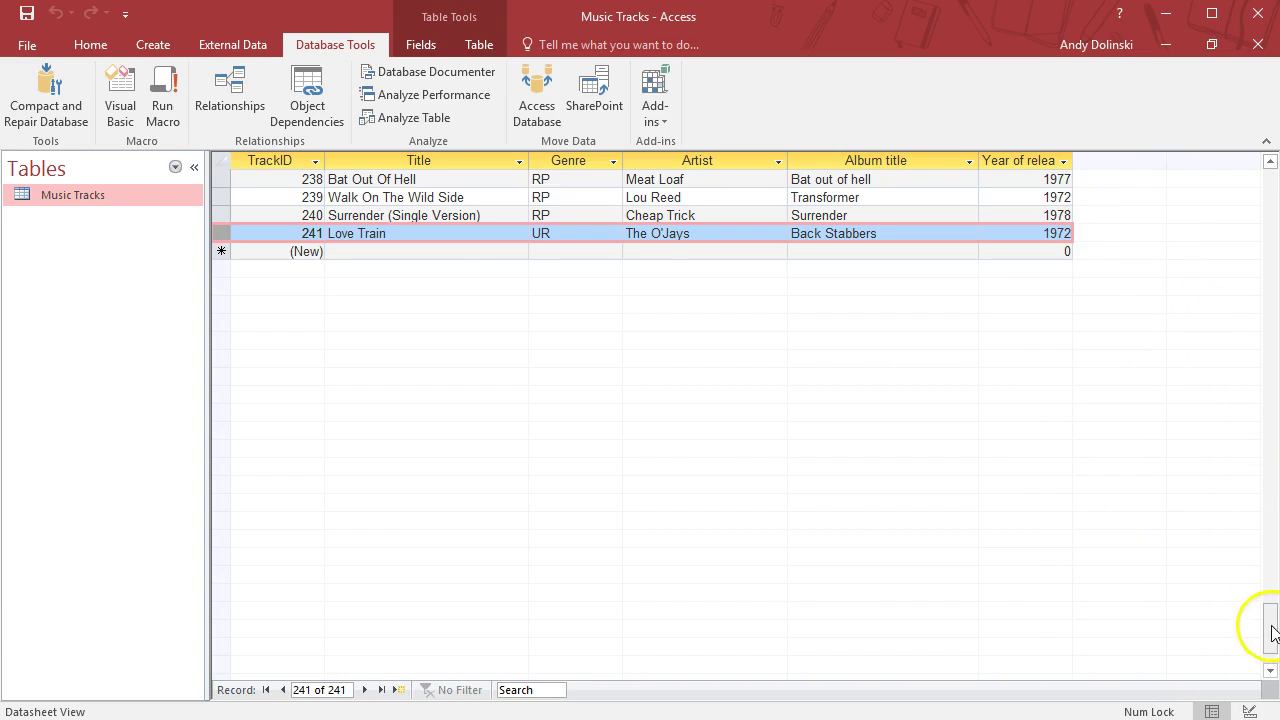
{"action": "scroll", "coordinate": [1272, 630], "scroll_direction": "up", "scroll_amount": 1}
{"action": "left_click_drag", "start_coordinate": [1272, 630], "coordinate": [1244, 149]}
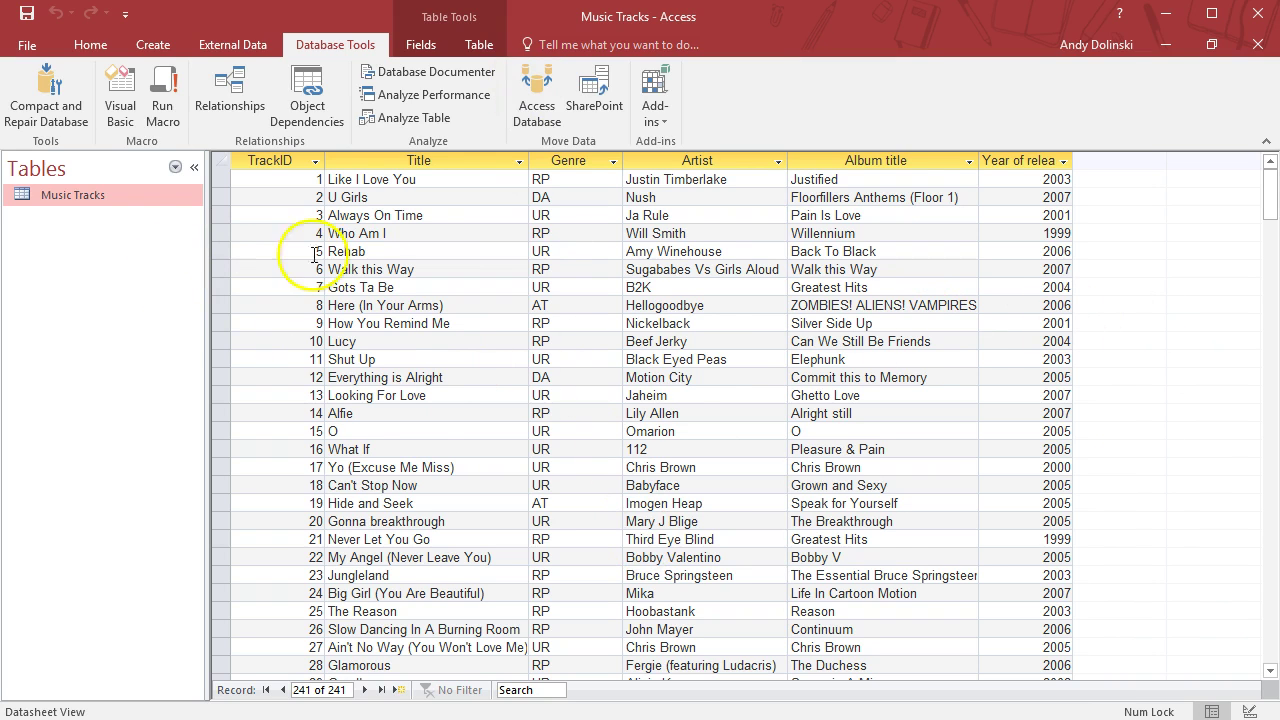
Open Music Tracks in Design View and browse Year of release's data type choices unchanged
{"action": "right_click", "coordinate": [82, 203]}
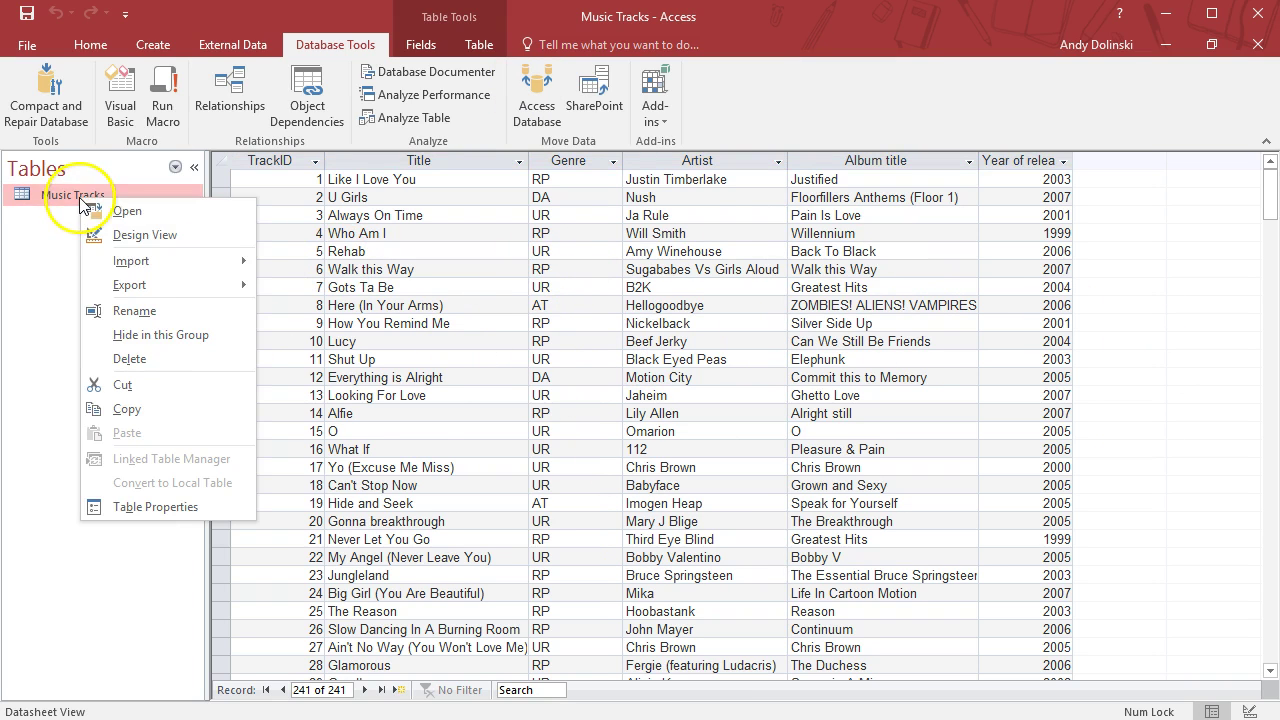
{"action": "left_click", "coordinate": [115, 234]}
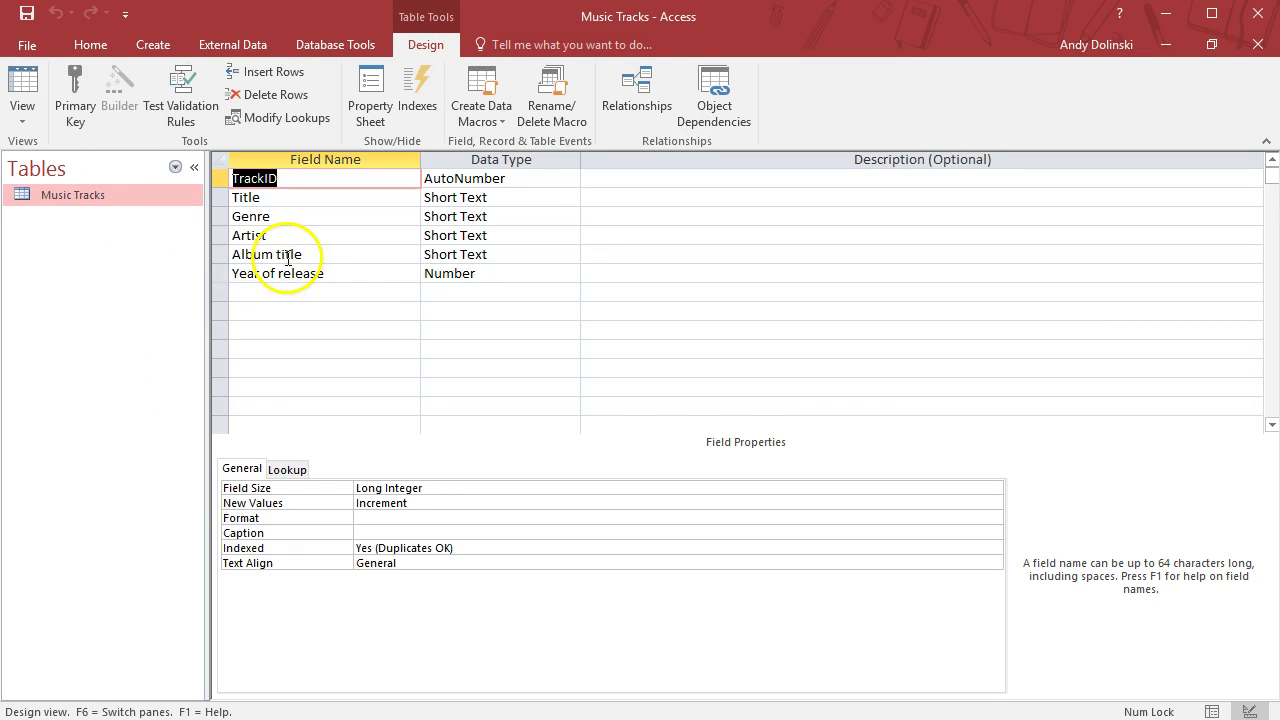
{"action": "left_click", "coordinate": [286, 197]}
{"action": "left_click", "coordinate": [262, 178]}
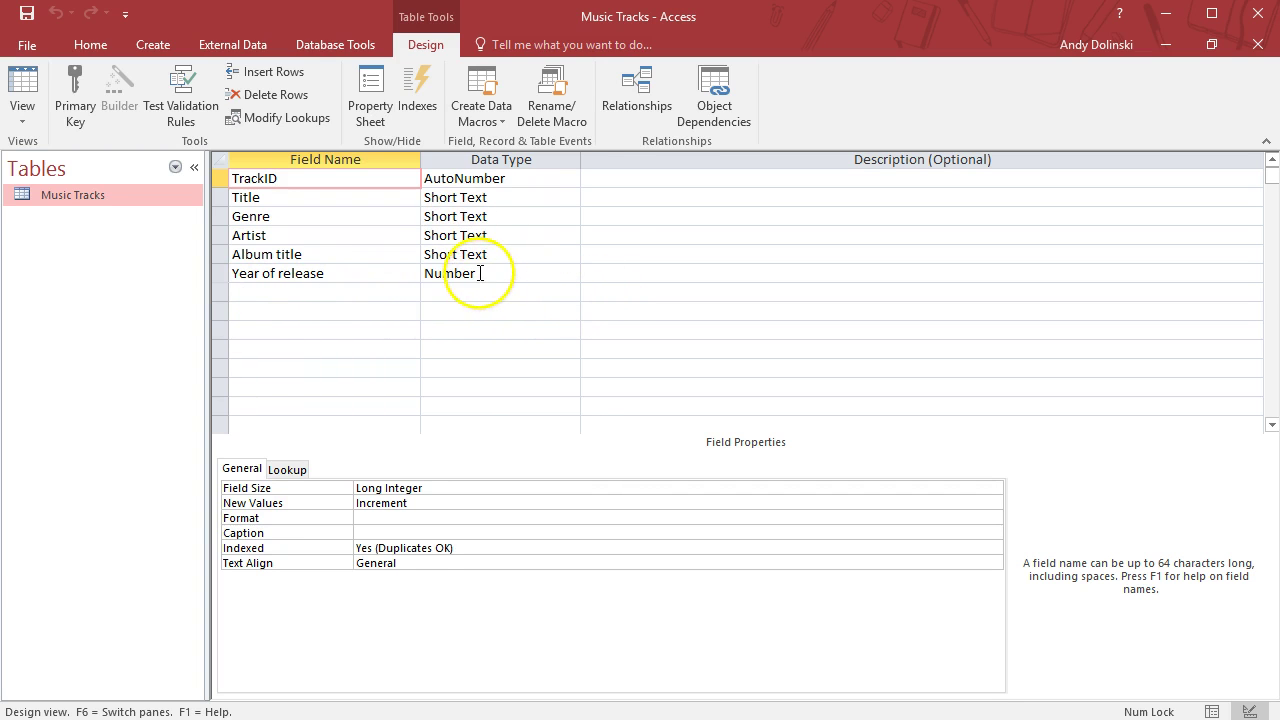
{"action": "left_click", "coordinate": [540, 274]}
{"action": "left_click", "coordinate": [569, 275]}
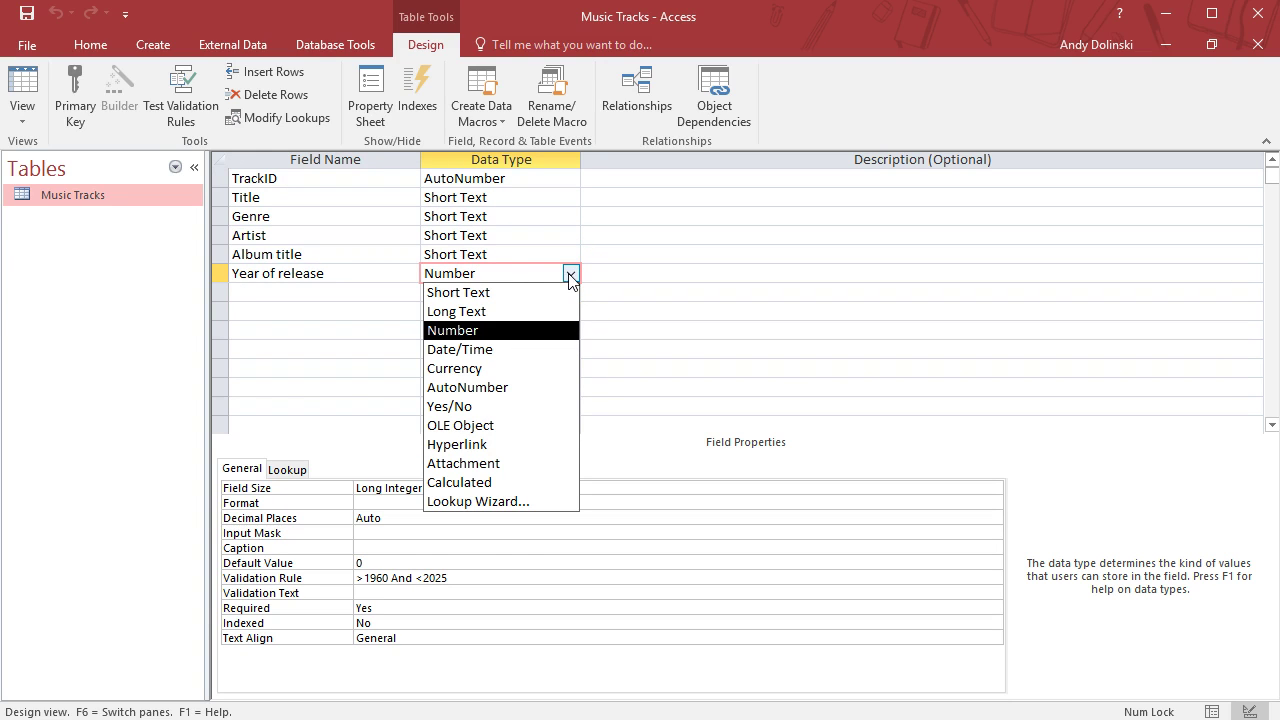
{"action": "left_click_drag", "start_coordinate": [556, 275], "coordinate": [589, 257]}
{"action": "left_click", "coordinate": [545, 275]}
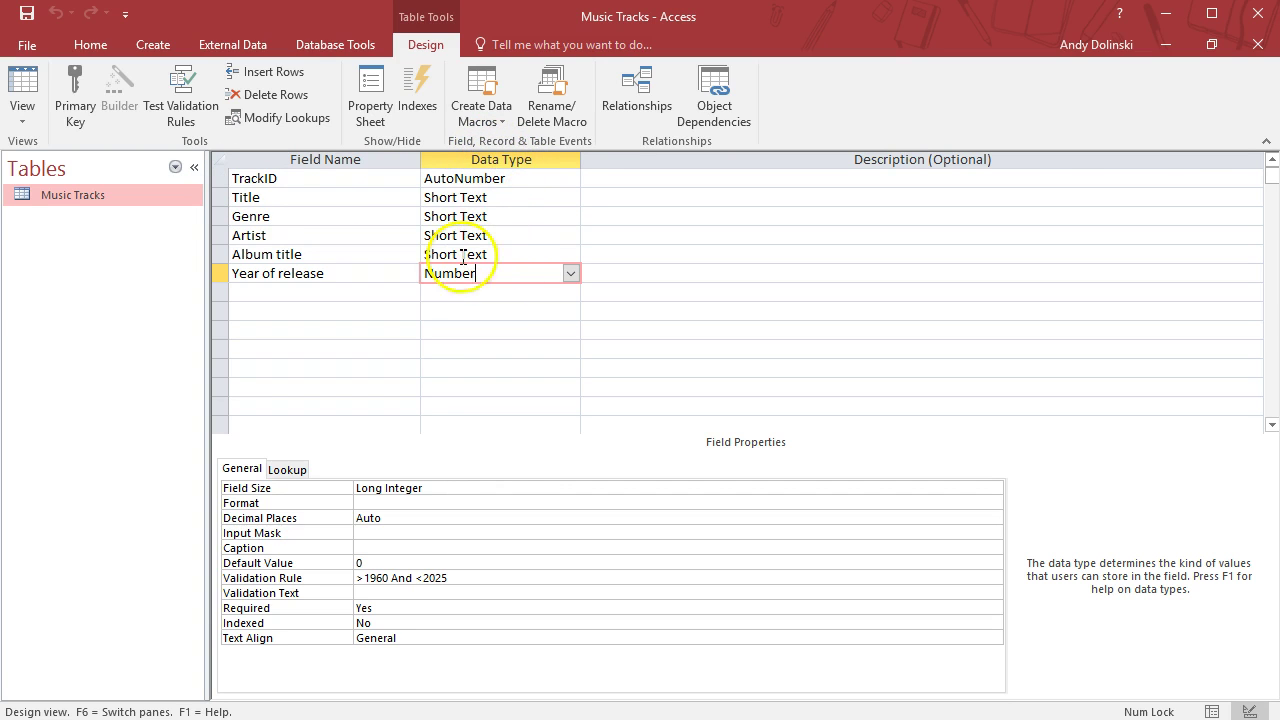
Open the Music Tracks records and filter the Genre column to show only UR tracks
{"action": "left_click", "coordinate": [56, 195]}
{"action": "double_click", "coordinate": [58, 199]}
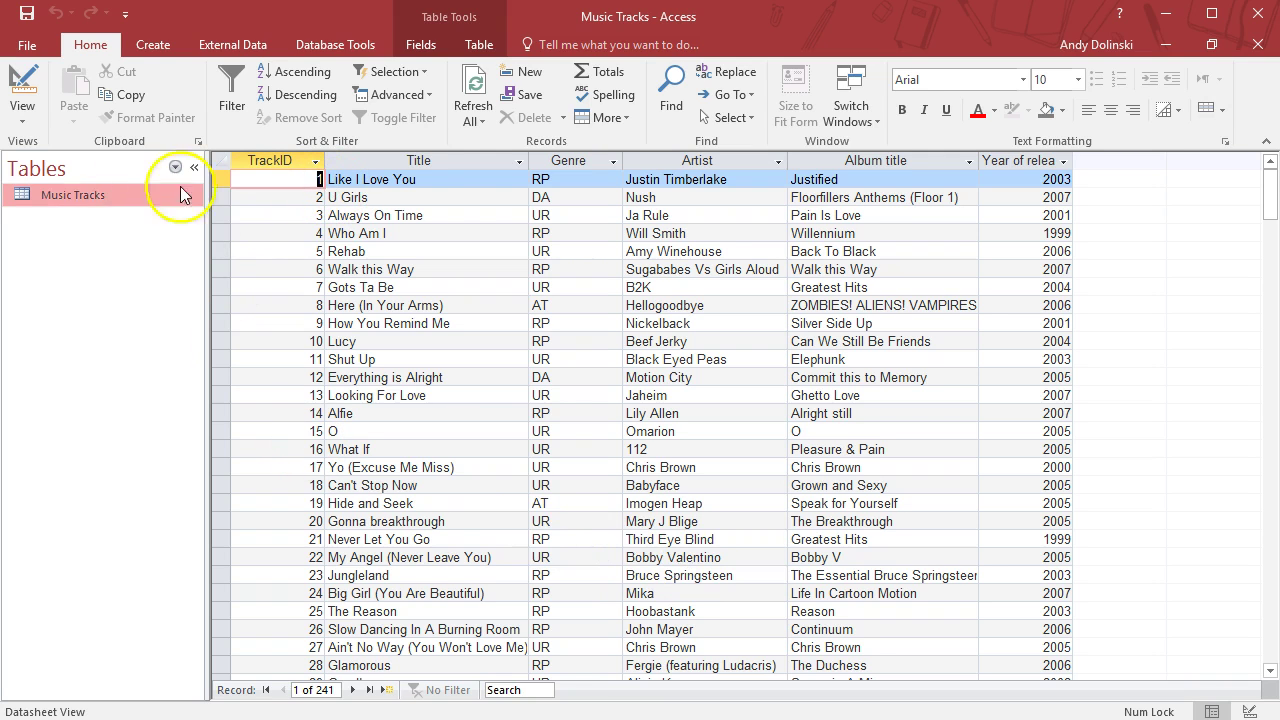
{"action": "left_click", "coordinate": [614, 163]}
{"action": "key", "text": "Escape"}
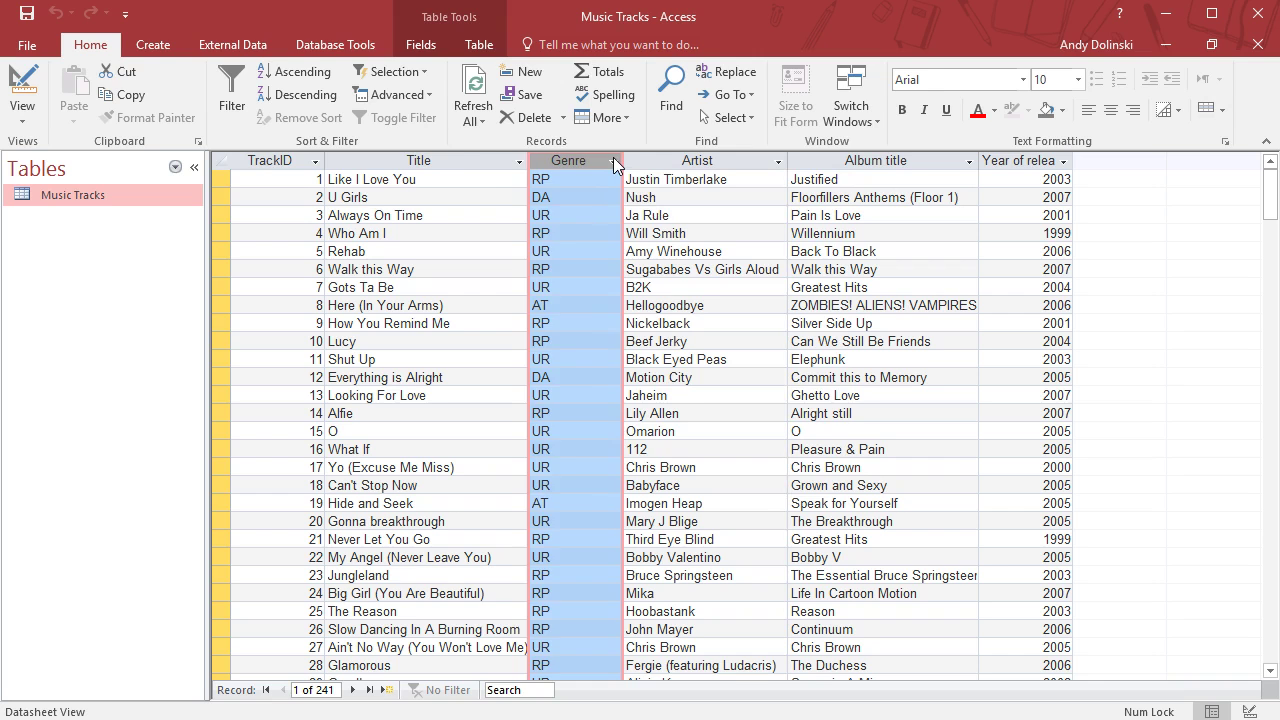
{"action": "left_click", "coordinate": [571, 215]}
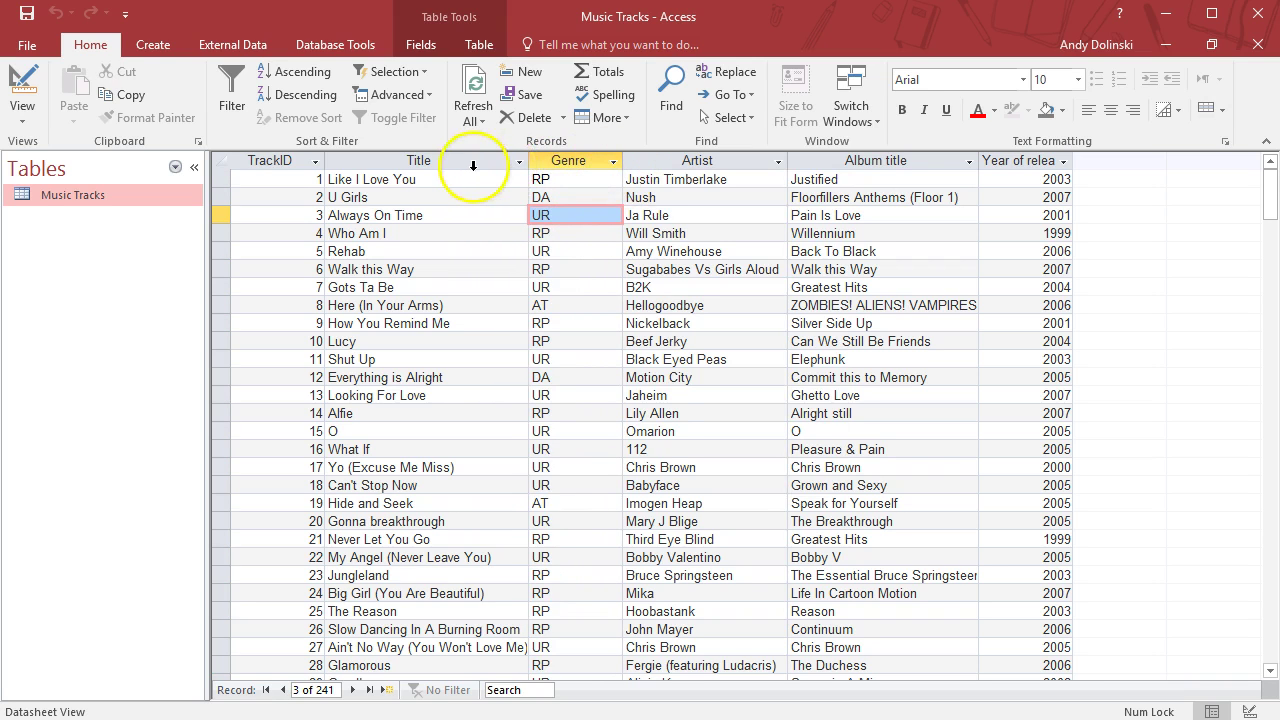
{"action": "left_click", "coordinate": [612, 162]}
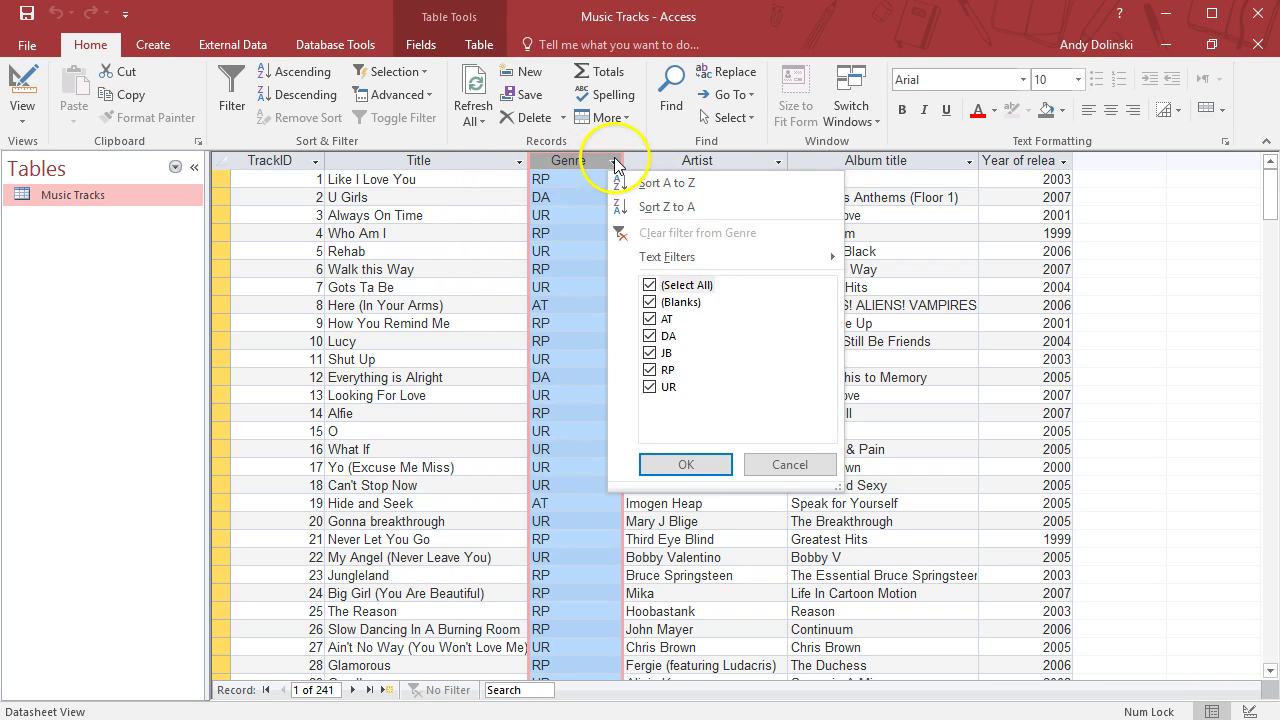
{"action": "left_click", "coordinate": [651, 286]}
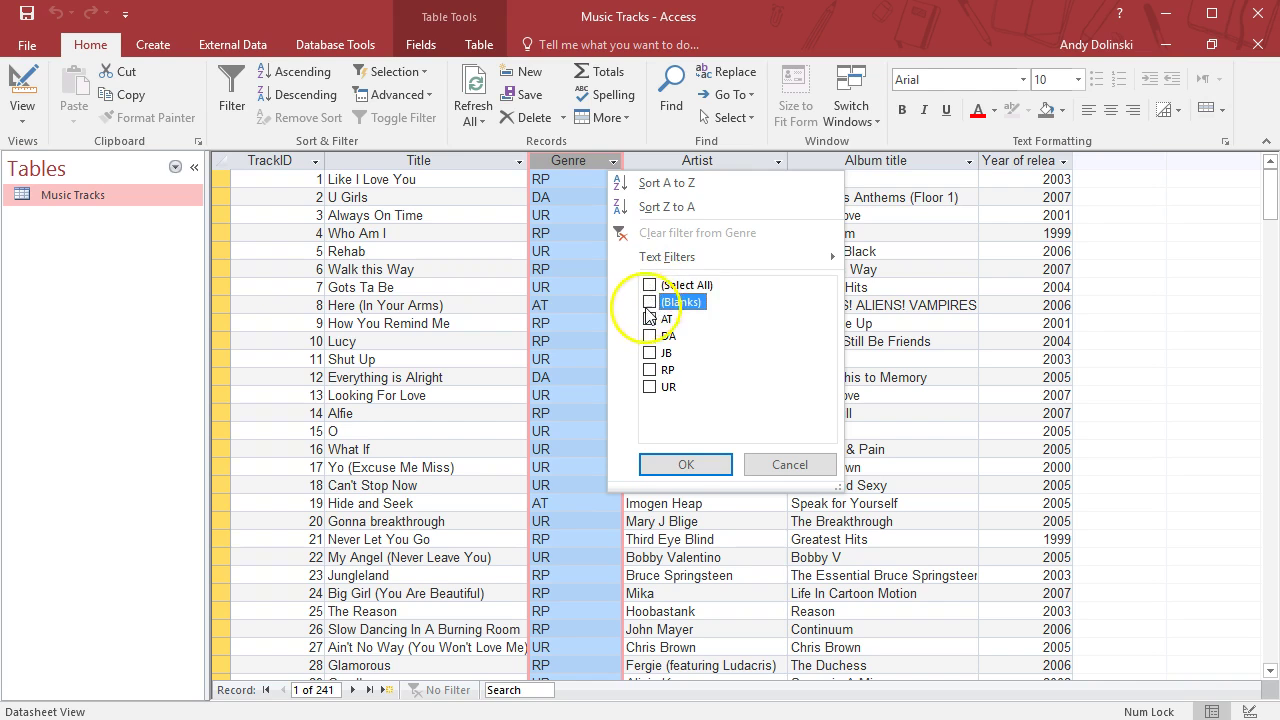
{"action": "left_click", "coordinate": [650, 387]}
{"action": "left_click", "coordinate": [684, 466]}
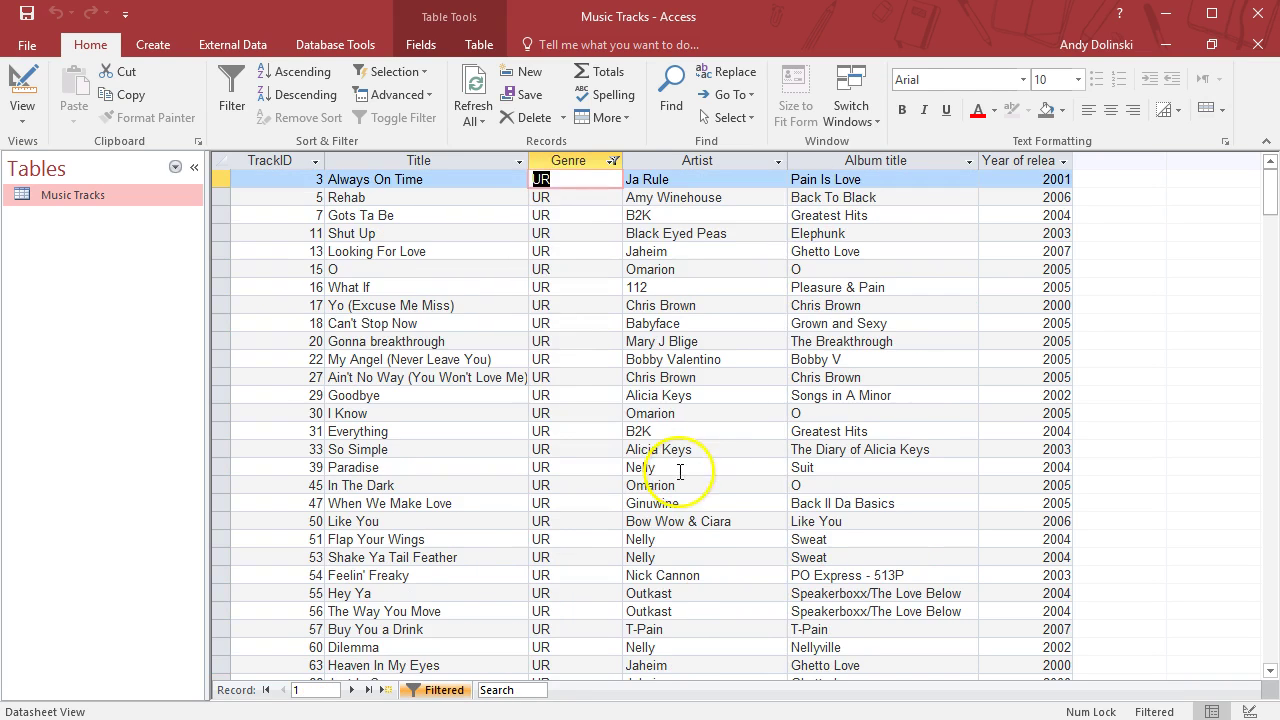
Reopen the Genre filter and recheck Select All to include every genre again
{"action": "scroll", "coordinate": [560, 370], "scroll_direction": "down", "scroll_amount": 20}
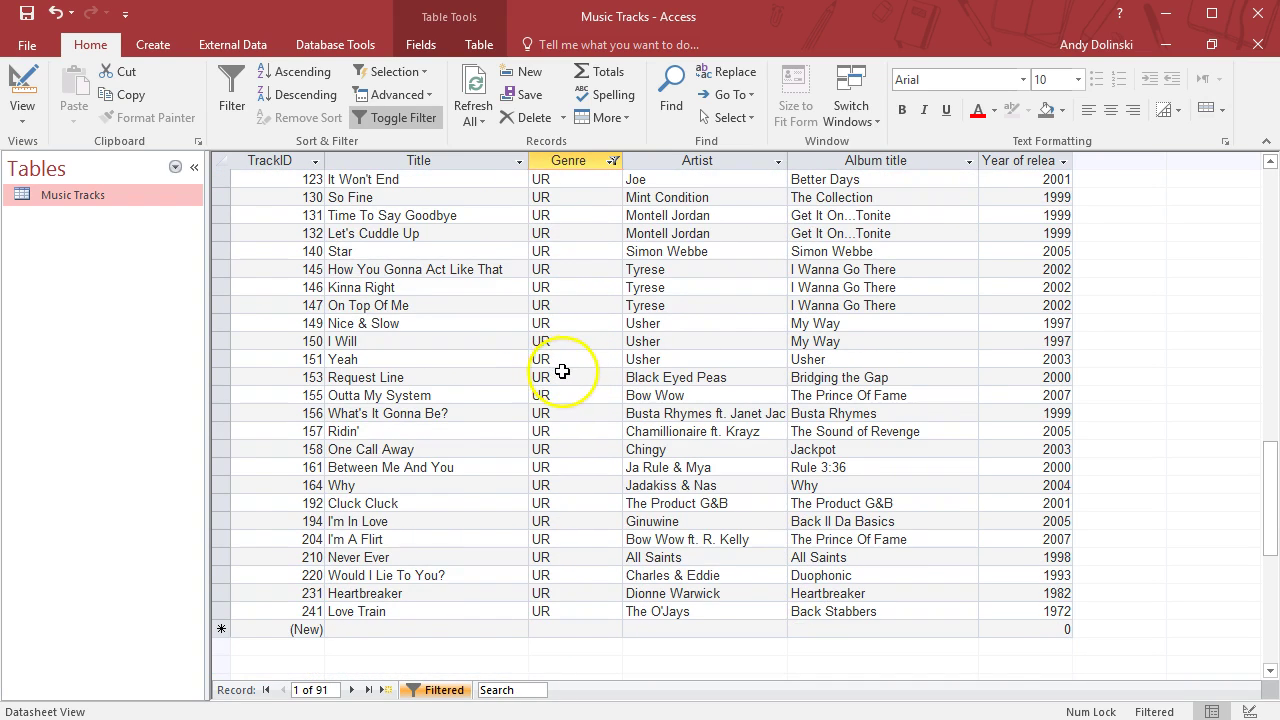
{"action": "scroll", "coordinate": [562, 371], "scroll_direction": "up", "scroll_amount": 20}
{"action": "left_click", "coordinate": [613, 161]}
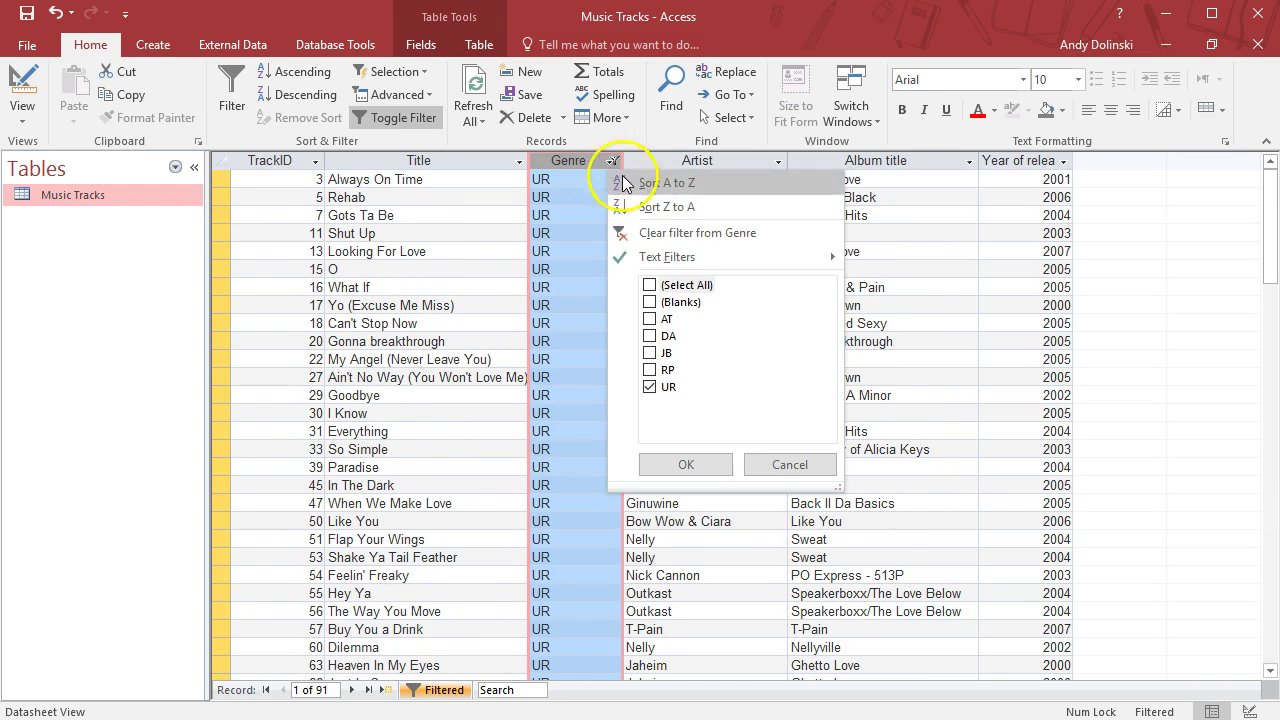
{"action": "left_click", "coordinate": [651, 283]}
Apply the cleared Genre filter and sort the tracks by Title A to Z
{"action": "left_click", "coordinate": [688, 466]}
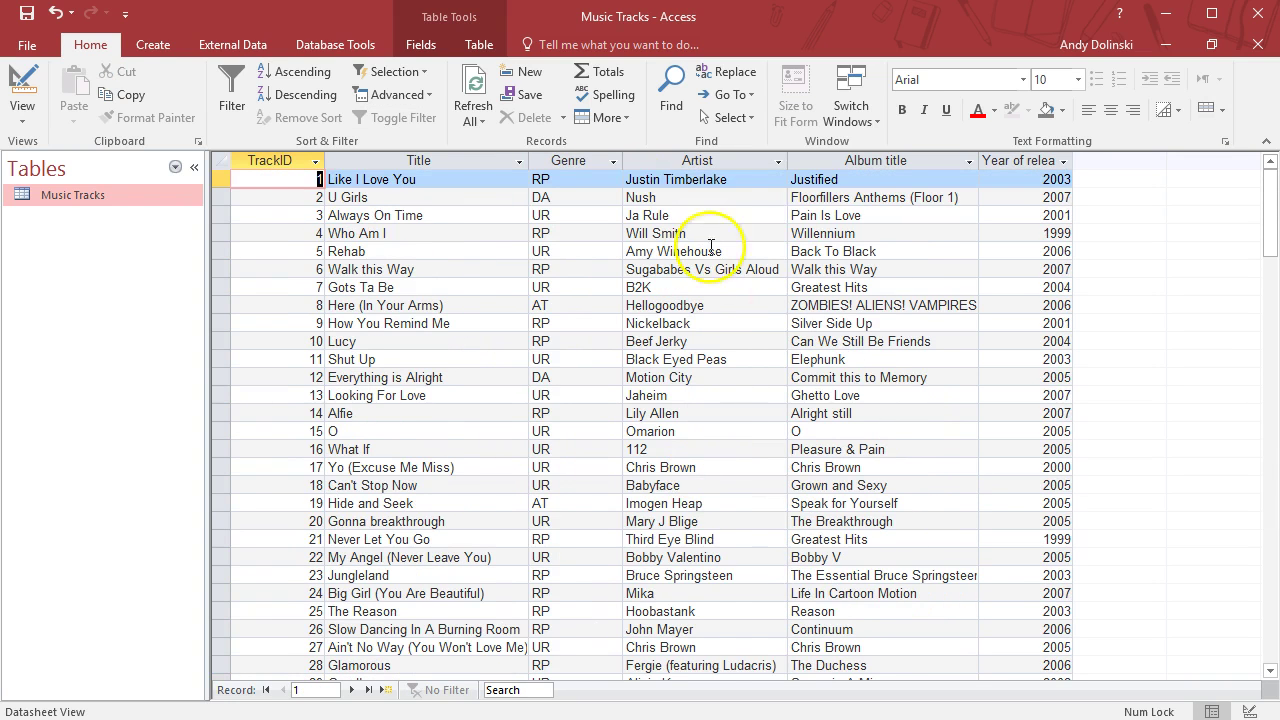
{"action": "left_click", "coordinate": [389, 167]}
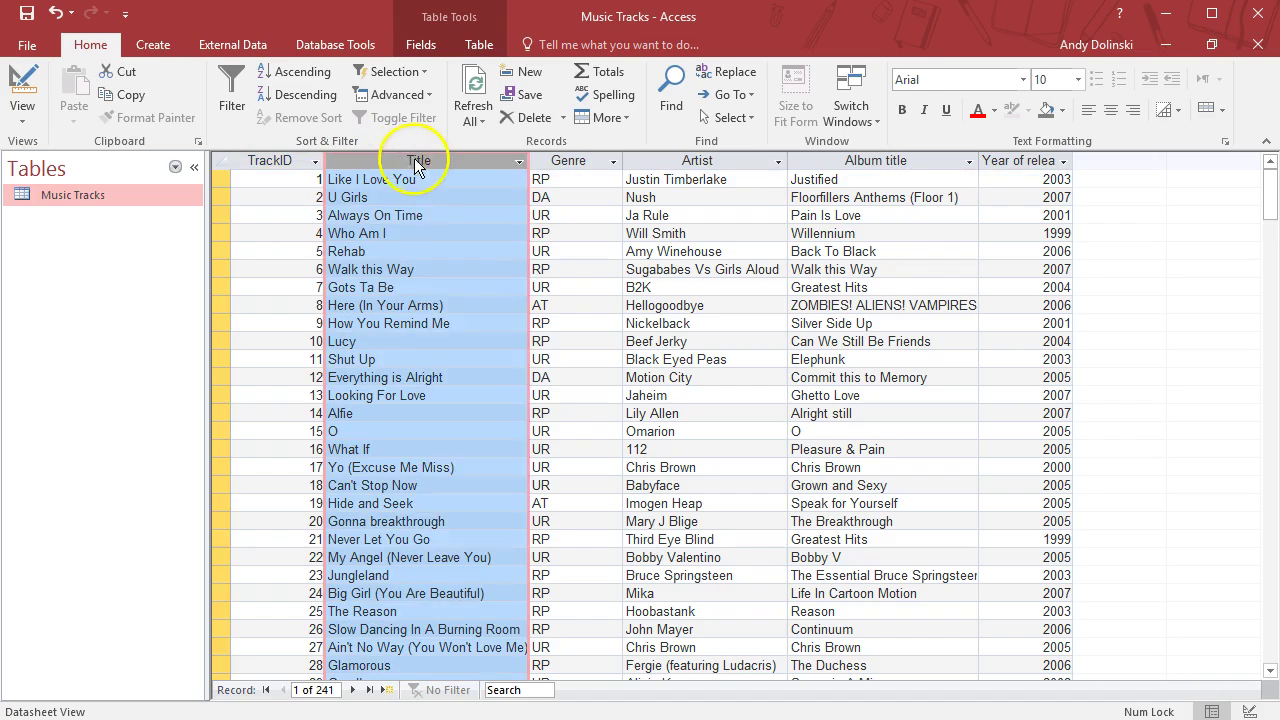
{"action": "right_click", "coordinate": [421, 166]}
{"action": "left_click", "coordinate": [462, 174]}
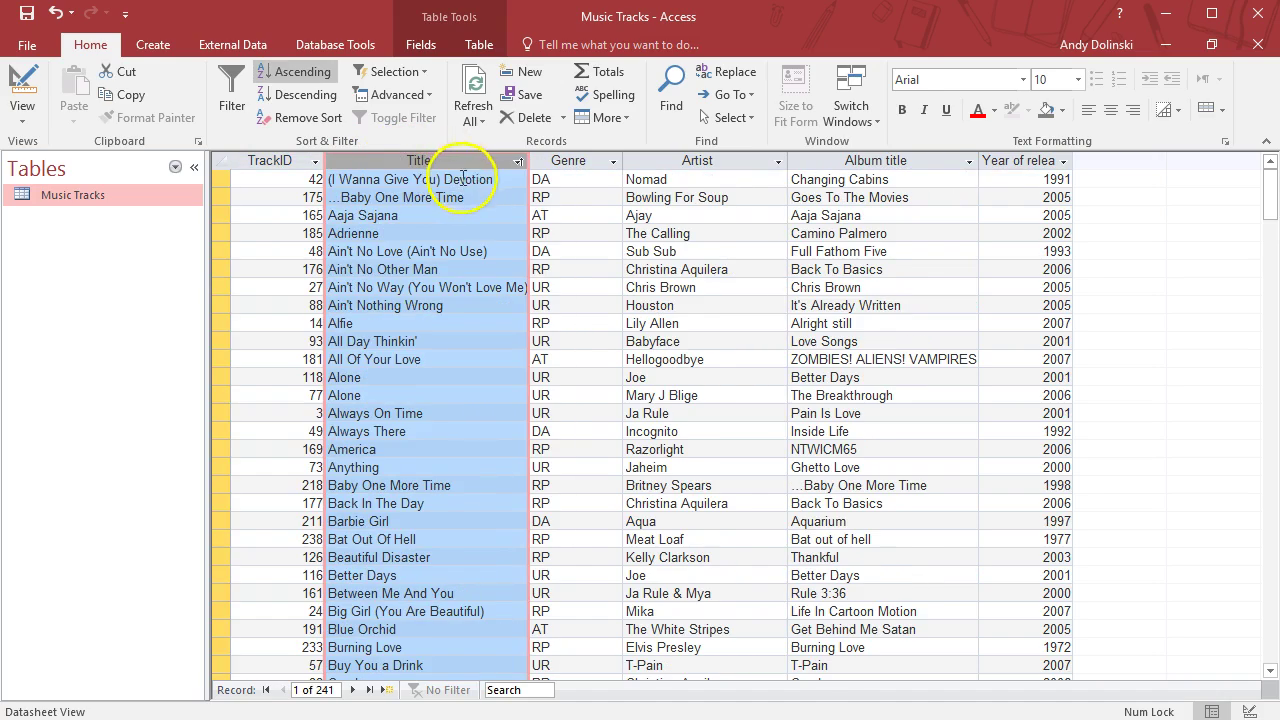
{"action": "scroll", "coordinate": [420, 320], "scroll_direction": "down", "scroll_amount": 20}
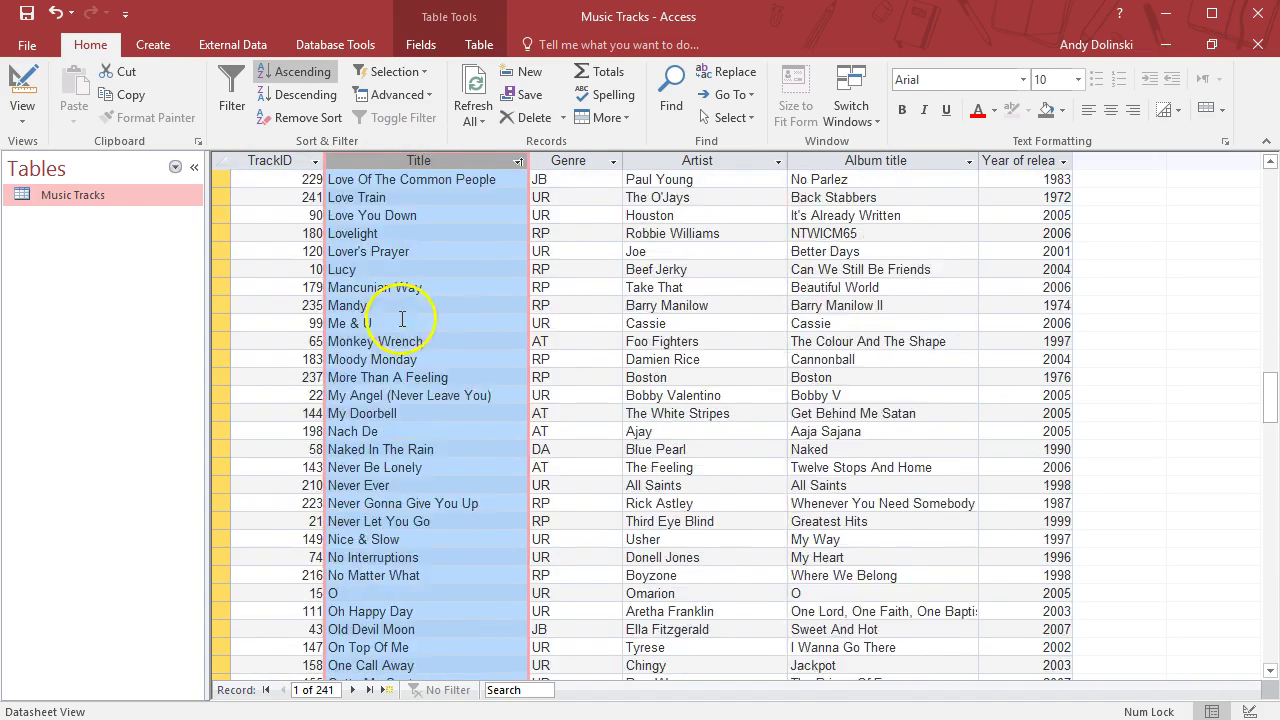
{"action": "scroll", "coordinate": [400, 320], "scroll_direction": "up", "scroll_amount": 20}
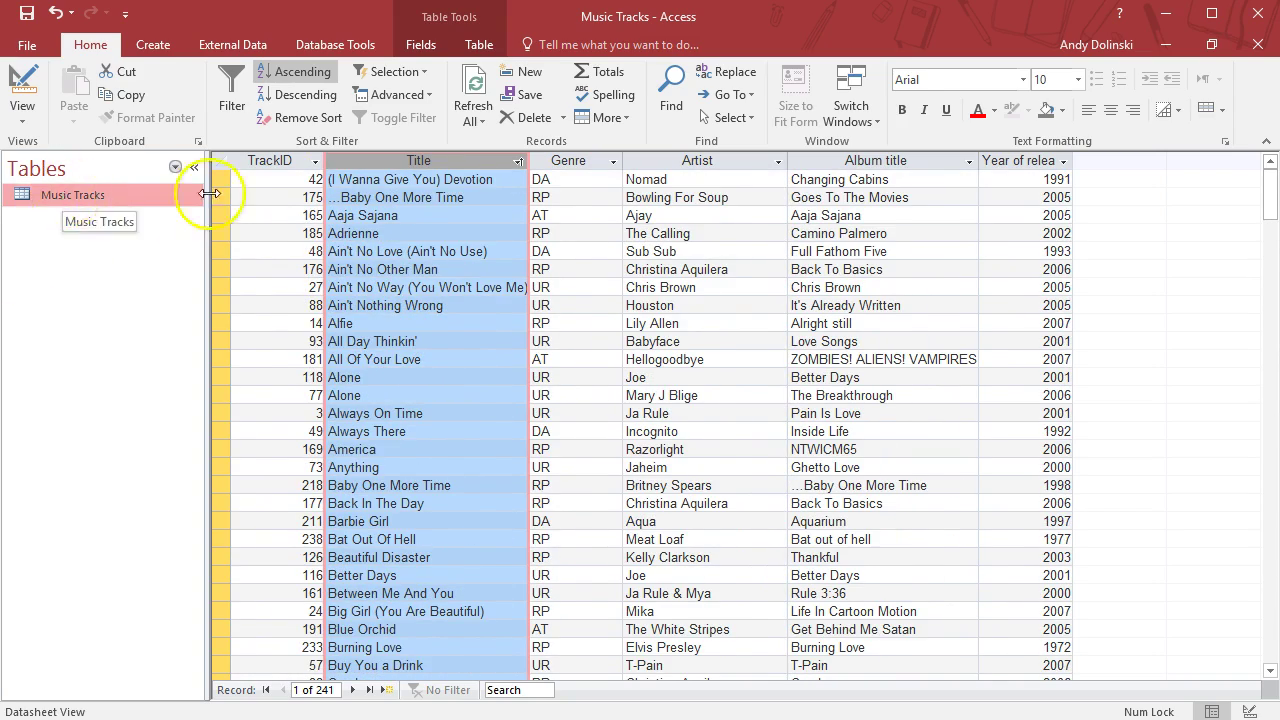
Re-sort the tracks by TrackID from smallest to largest and clear the column selection
{"action": "left_click", "coordinate": [263, 160]}
{"action": "right_click", "coordinate": [263, 161]}
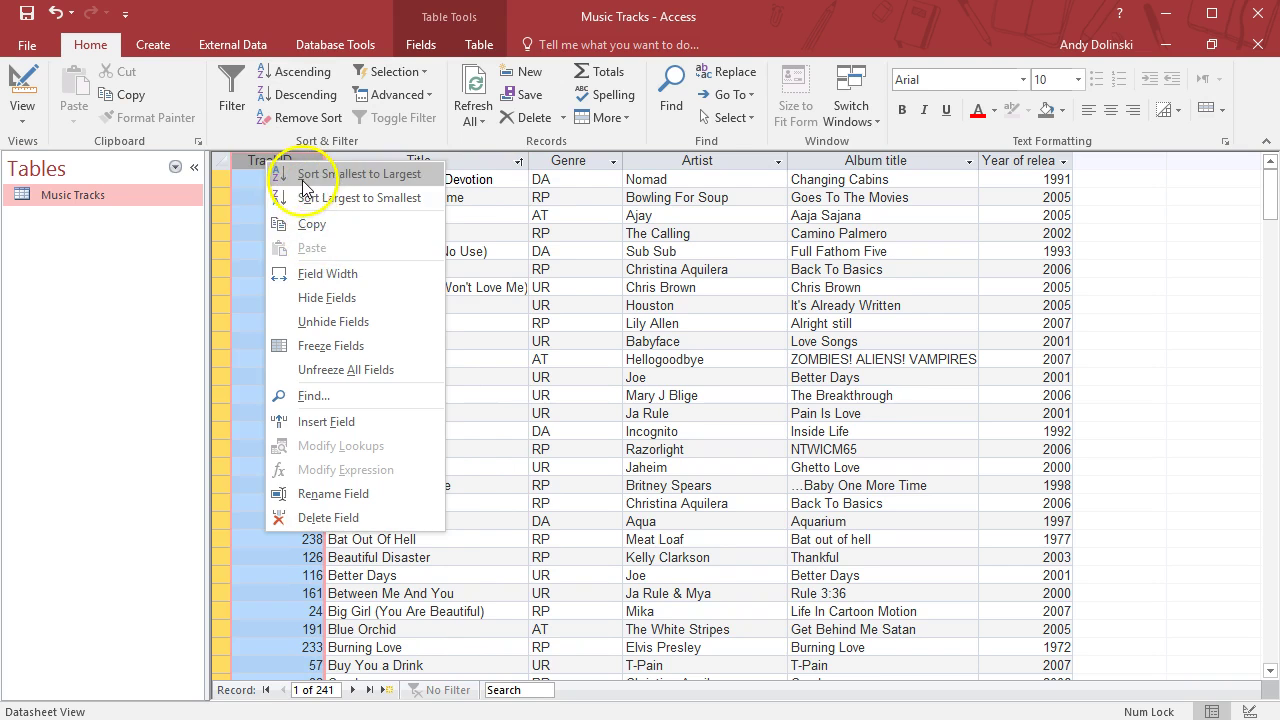
{"action": "left_click", "coordinate": [300, 178]}
{"action": "left_click", "coordinate": [330, 233]}
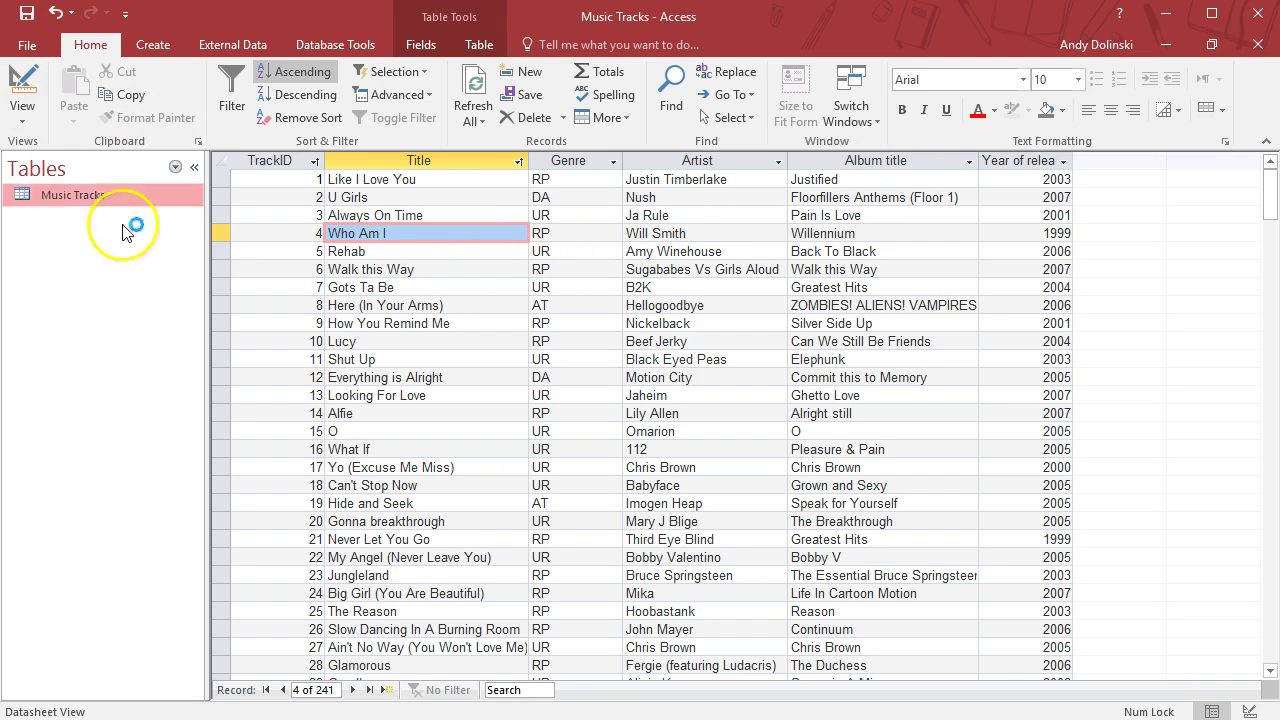
Start a new blank query design with the Music Tracks table added
{"action": "left_click", "coordinate": [20, 118]}
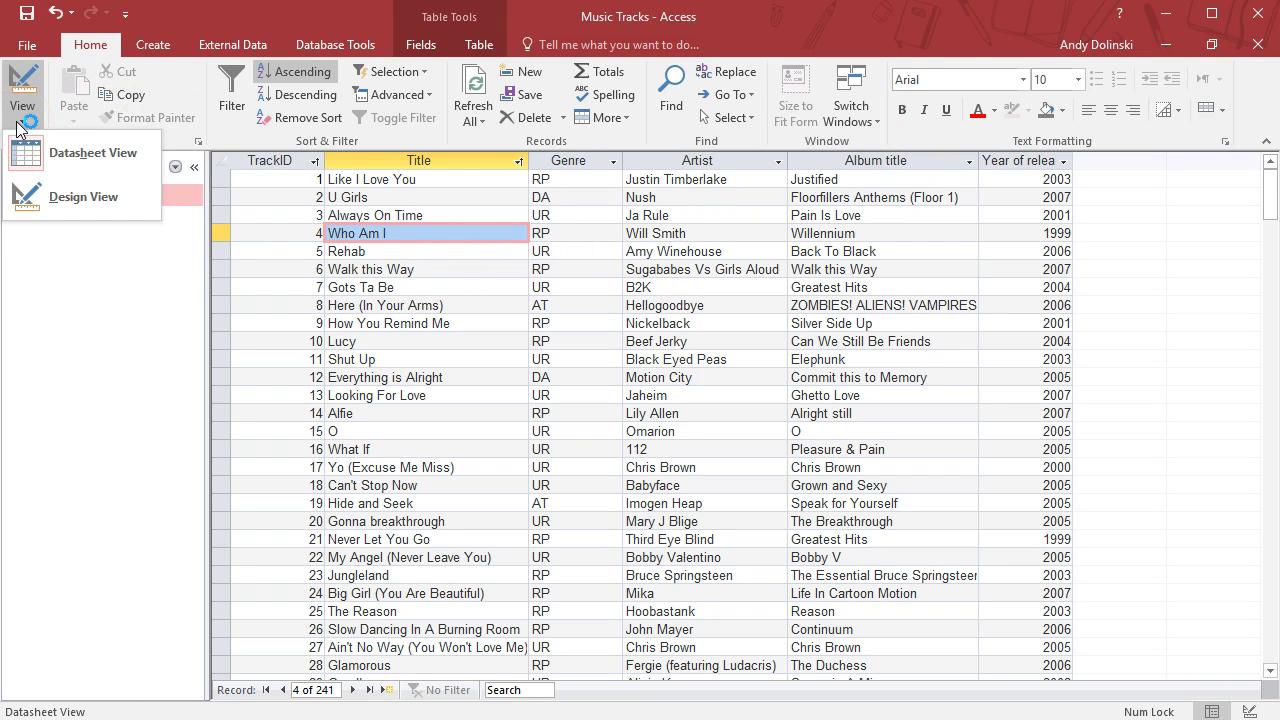
{"action": "left_click", "coordinate": [86, 247]}
{"action": "left_click", "coordinate": [147, 48]}
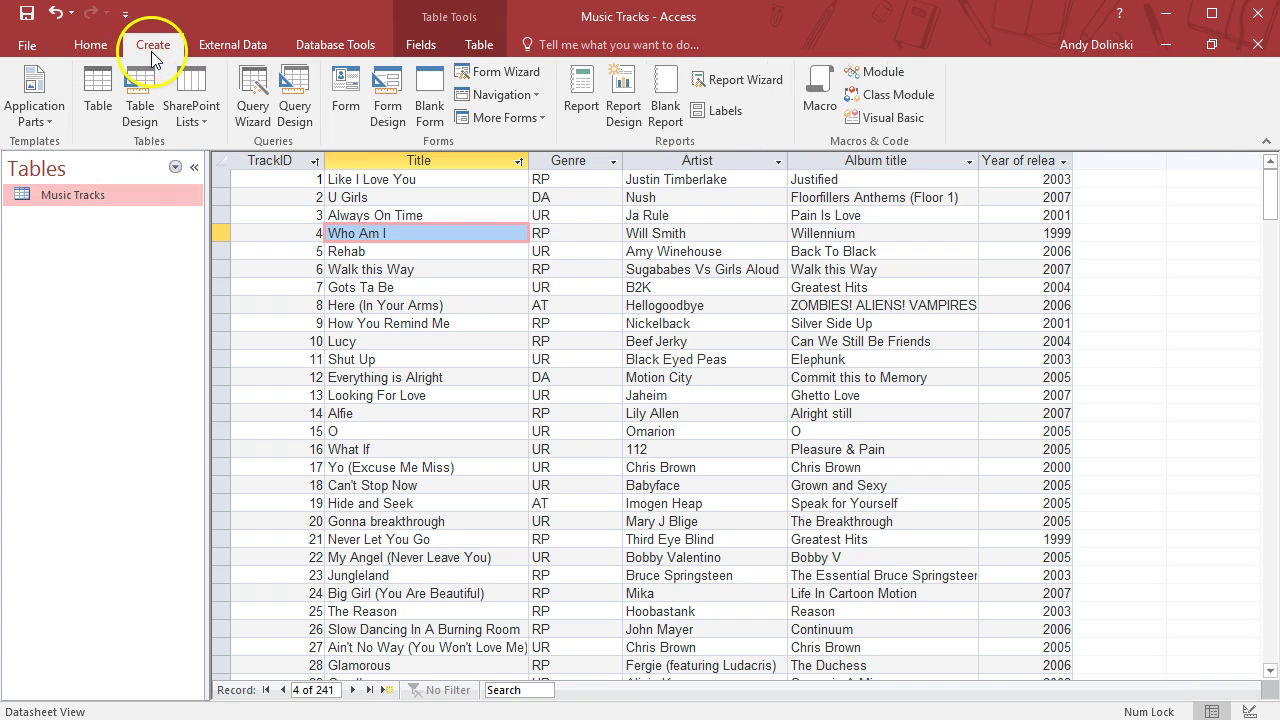
{"action": "left_click", "coordinate": [292, 128]}
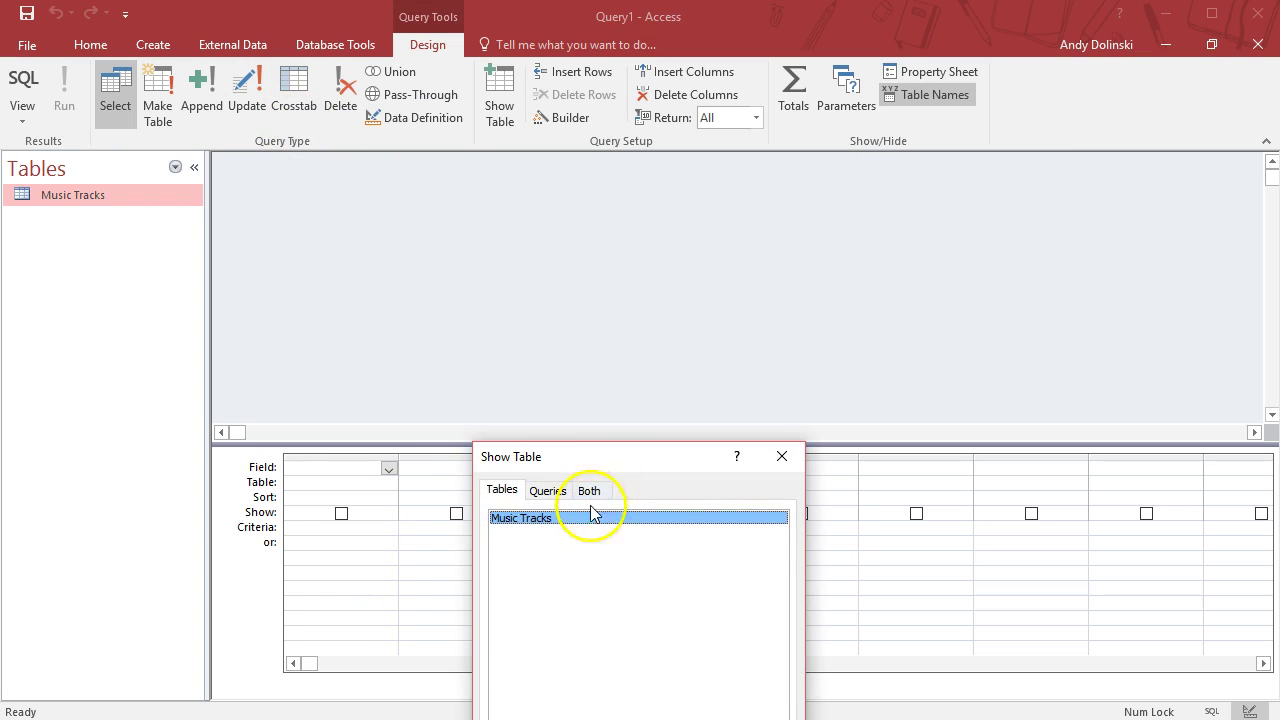
{"action": "left_click_drag", "start_coordinate": [588, 475], "coordinate": [620, 177]}
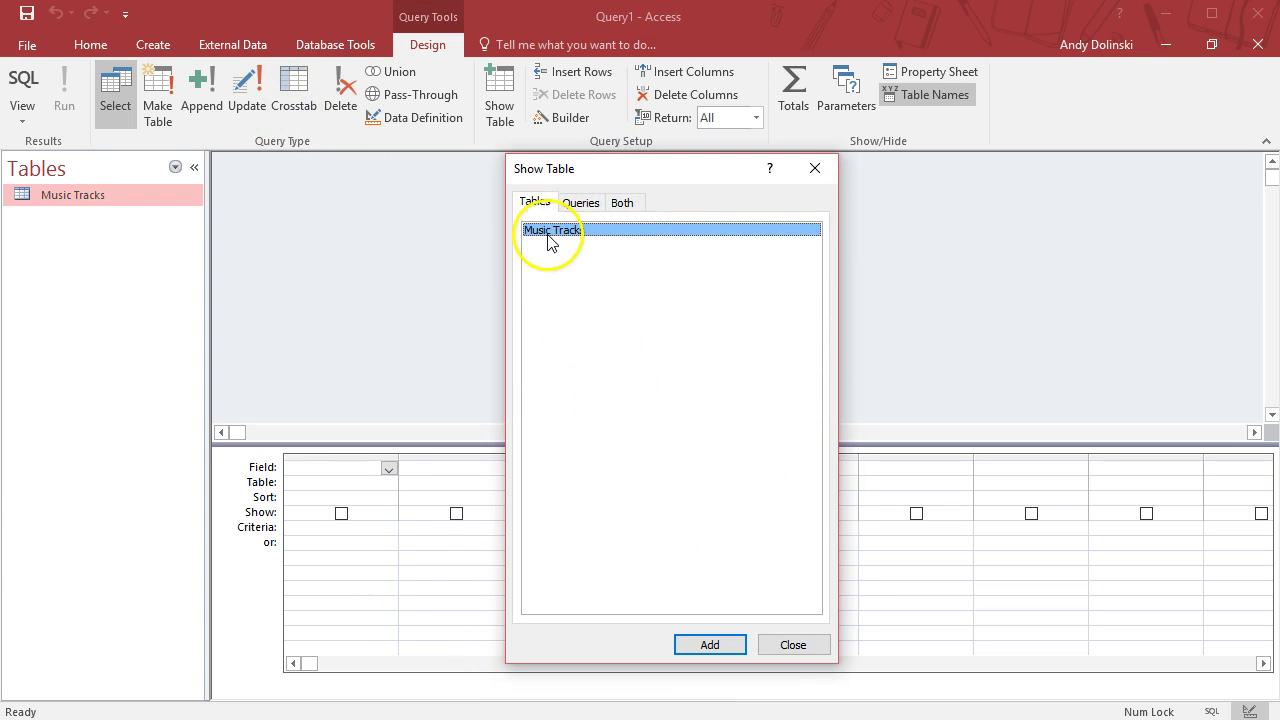
{"action": "left_click", "coordinate": [709, 645]}
{"action": "left_click", "coordinate": [788, 646]}
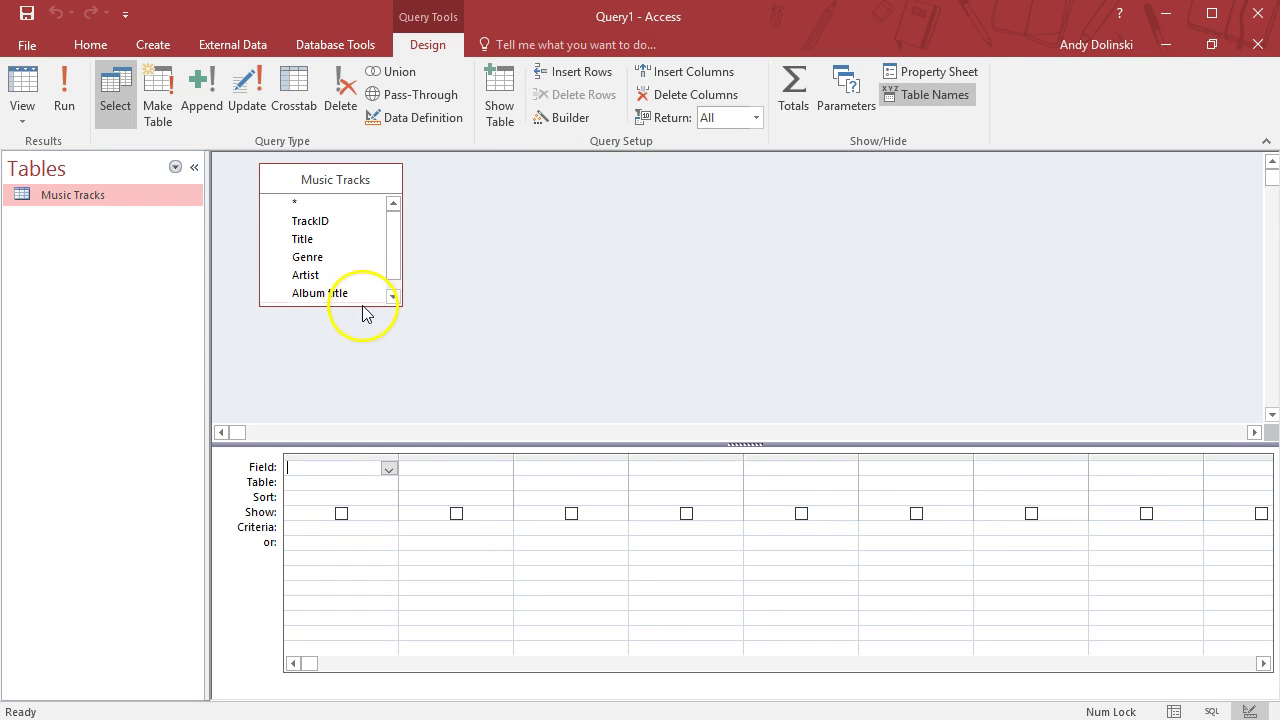
{"action": "left_click_drag", "start_coordinate": [362, 305], "coordinate": [362, 349]}
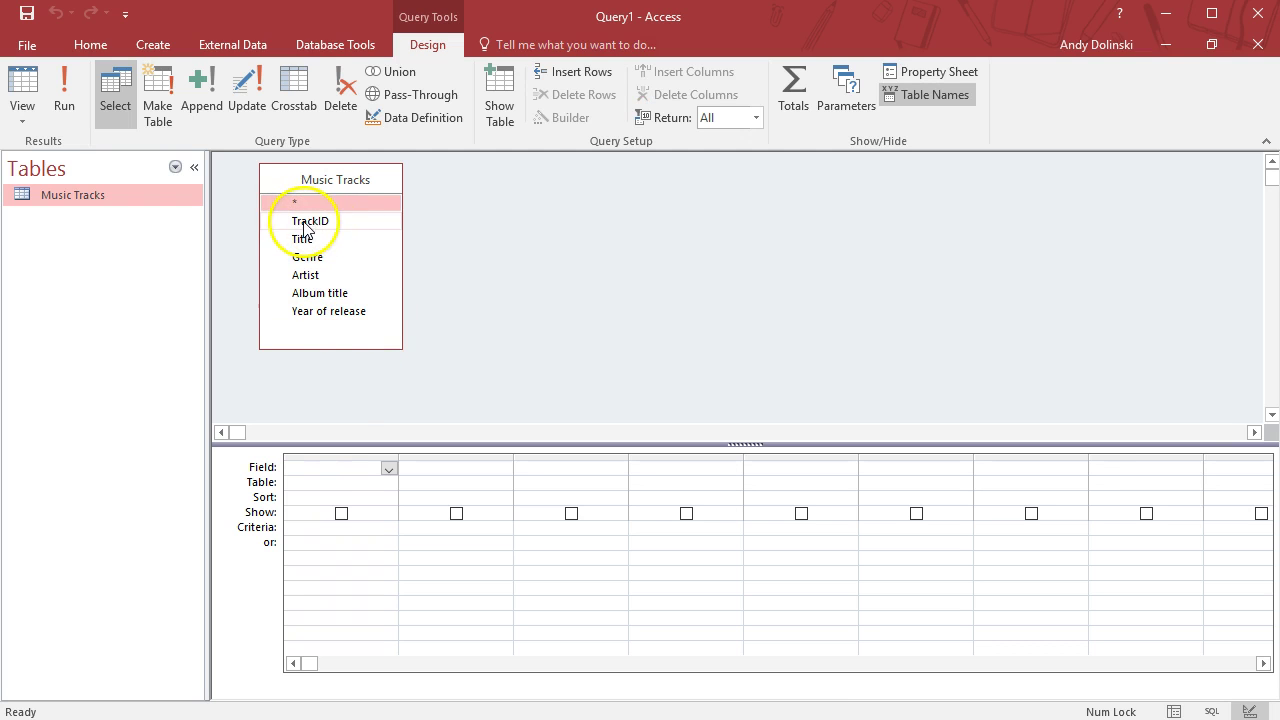
Add TrackID, Title, Genre, Album title and Year of release to the grid; begin the Genre criterion
{"action": "double_click", "coordinate": [305, 224]}
{"action": "double_click", "coordinate": [306, 241]}
{"action": "double_click", "coordinate": [308, 257]}
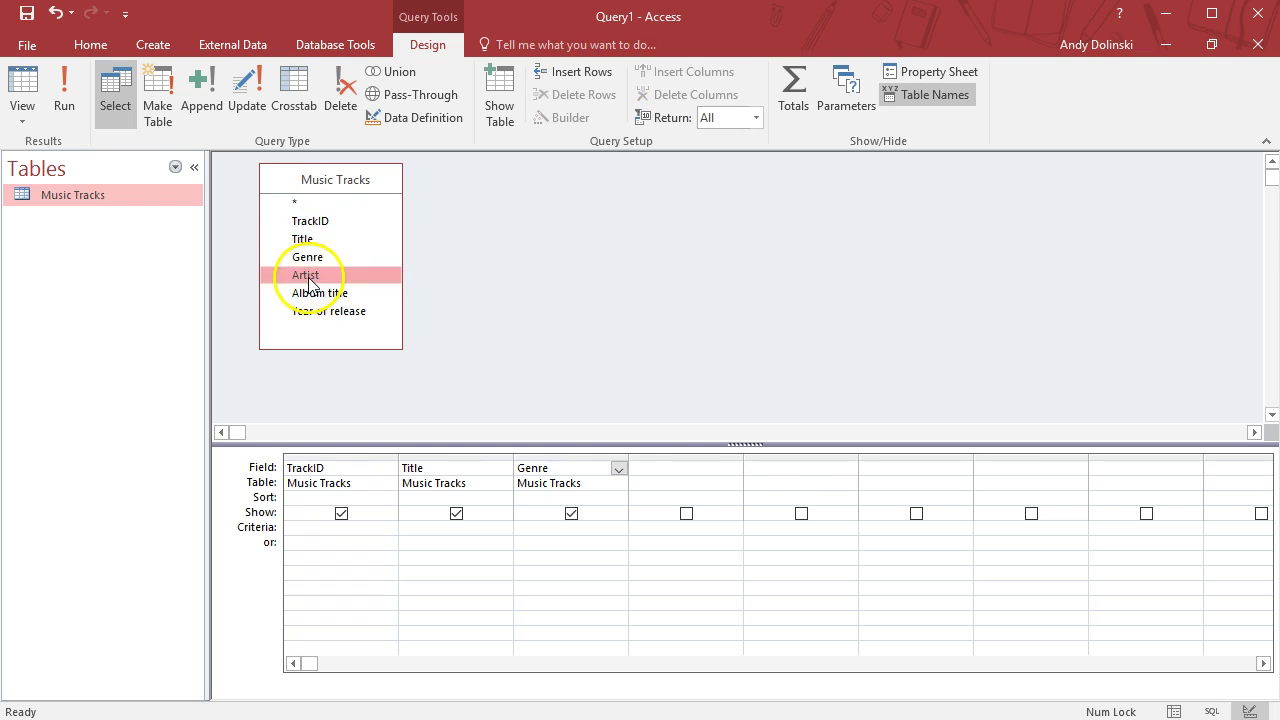
{"action": "double_click", "coordinate": [322, 293]}
{"action": "double_click", "coordinate": [345, 314]}
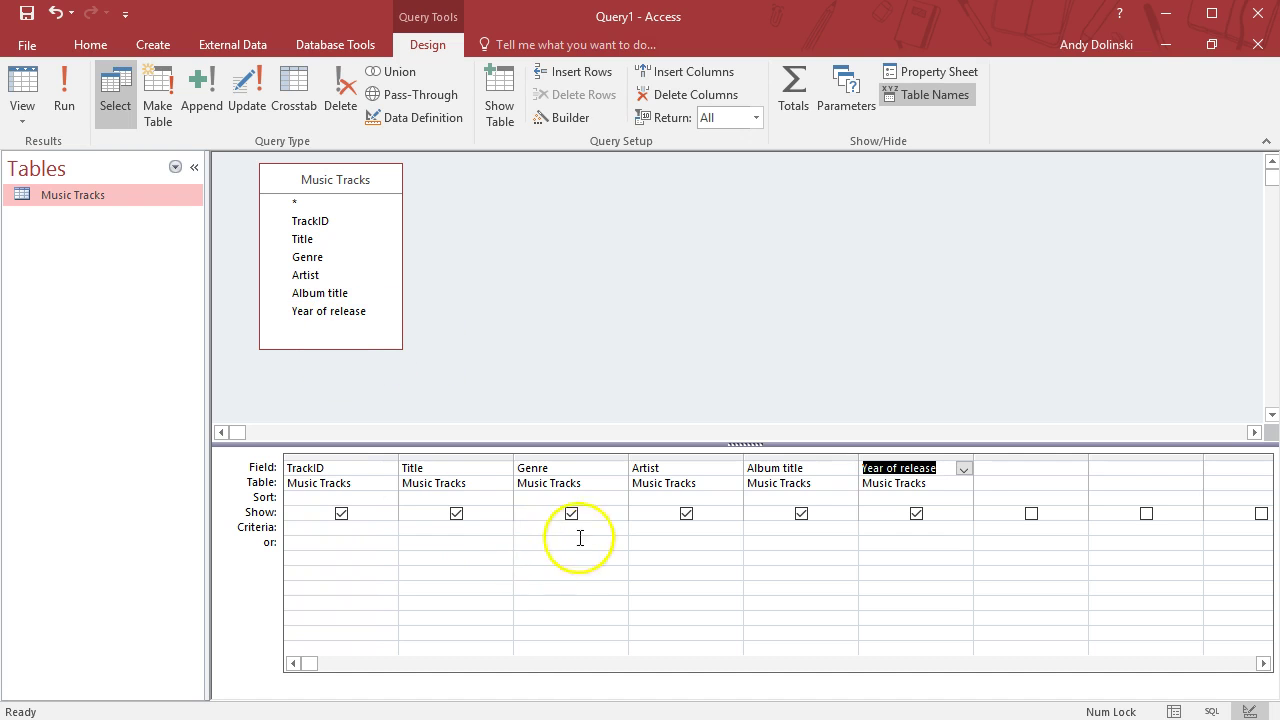
{"action": "left_click", "coordinate": [531, 530]}
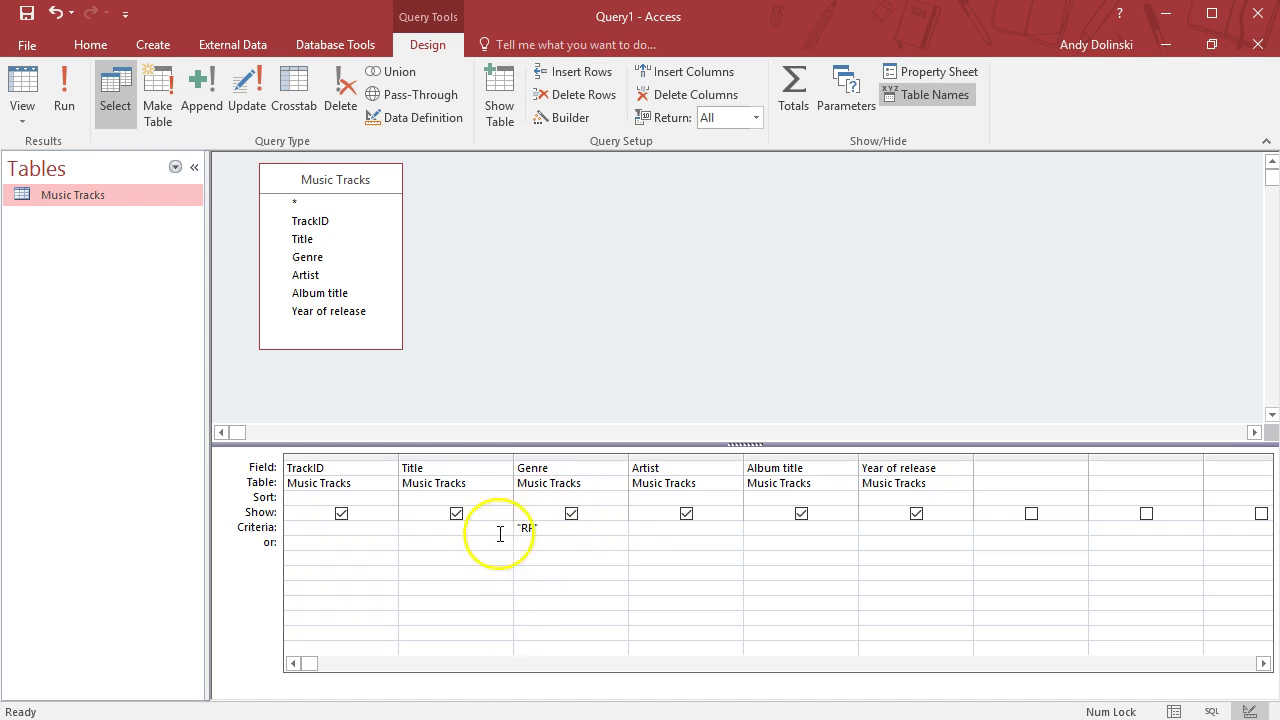
Run the RP query, then change the Genre criterion to UR and rerun it
{"action": "left_click", "coordinate": [63, 92]}
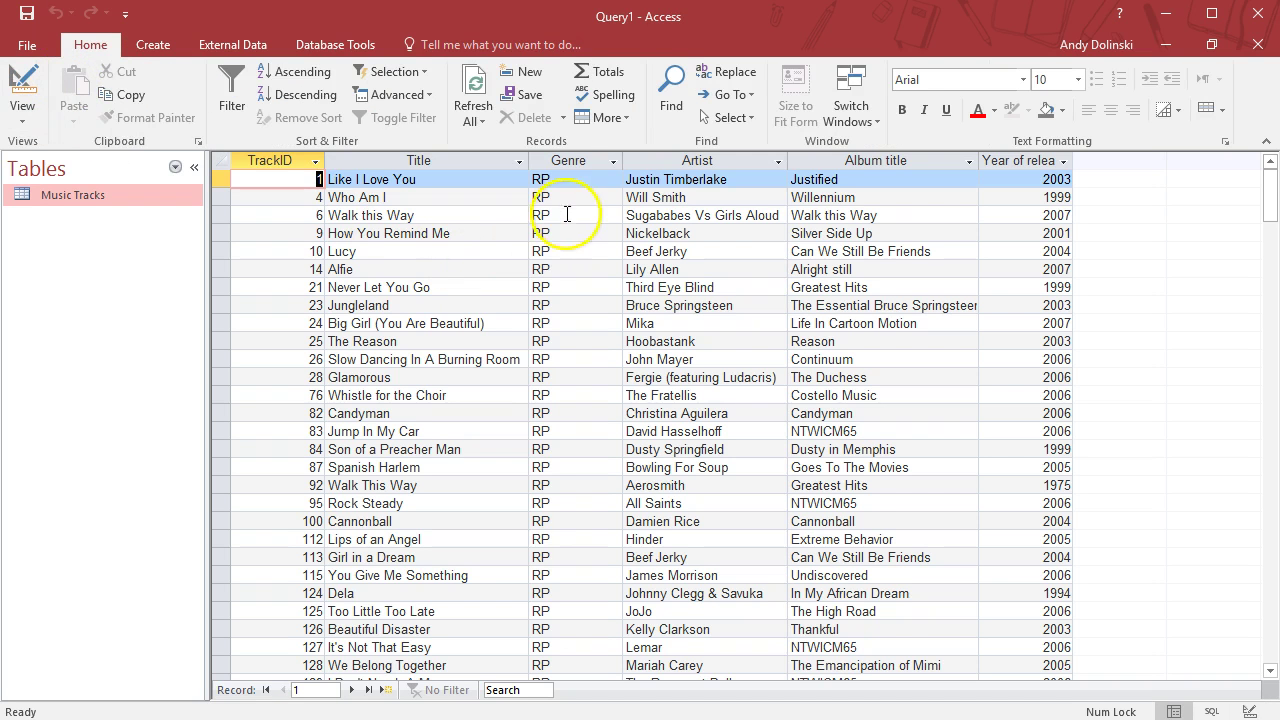
{"action": "scroll", "coordinate": [566, 239], "scroll_direction": "down", "scroll_amount": 10}
{"action": "scroll", "coordinate": [566, 239], "scroll_direction": "down", "scroll_amount": 15}
{"action": "scroll", "coordinate": [557, 270], "scroll_direction": "up", "scroll_amount": 20}
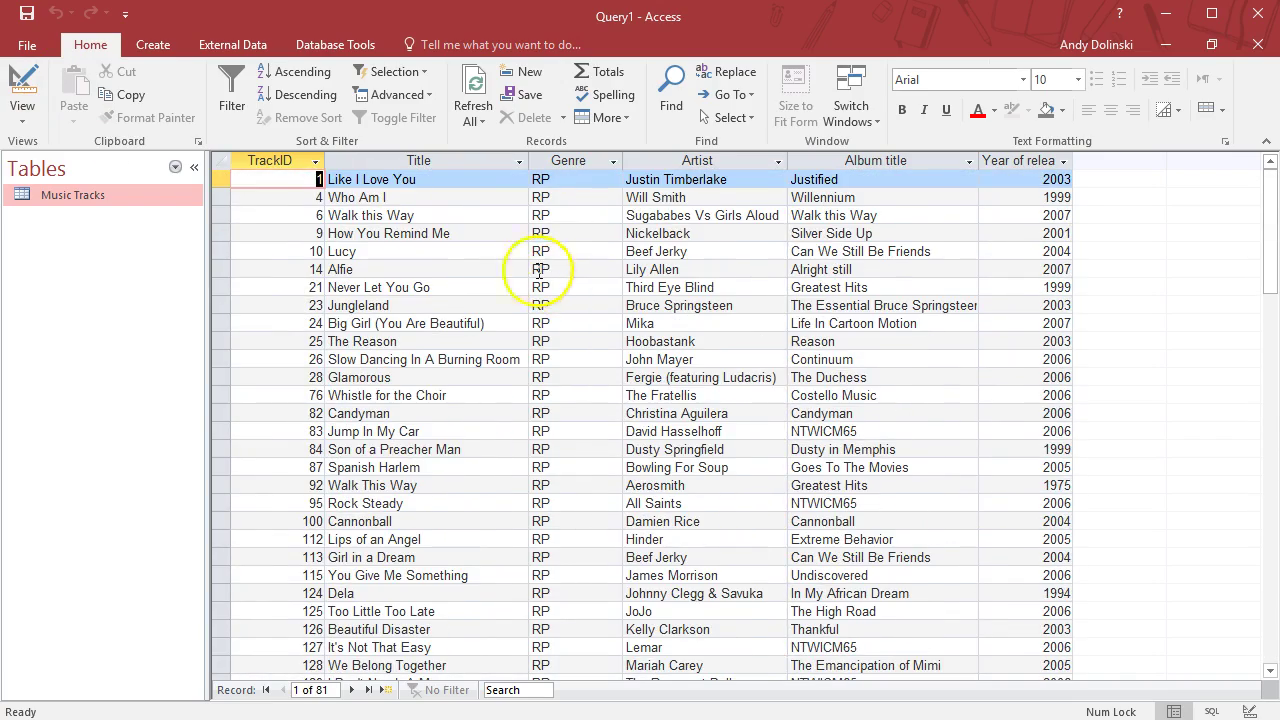
{"action": "left_click", "coordinate": [22, 88]}
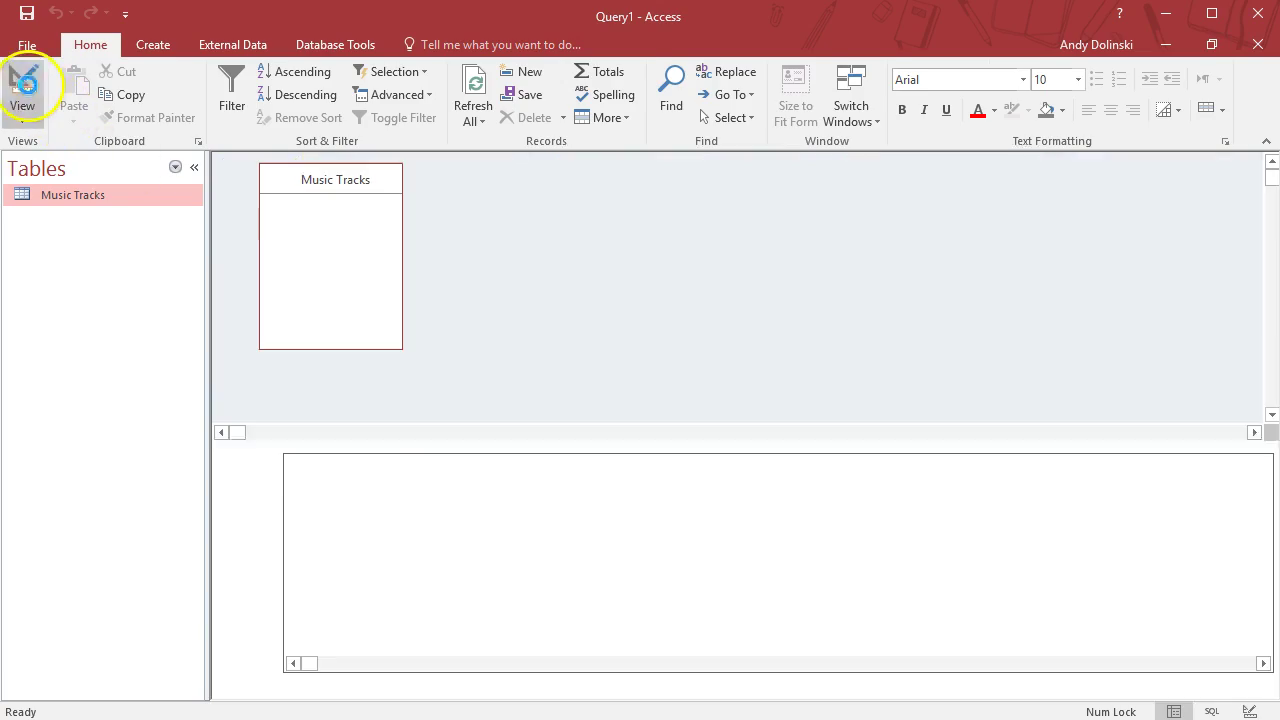
{"action": "left_click_drag", "start_coordinate": [548, 527], "coordinate": [480, 518]}
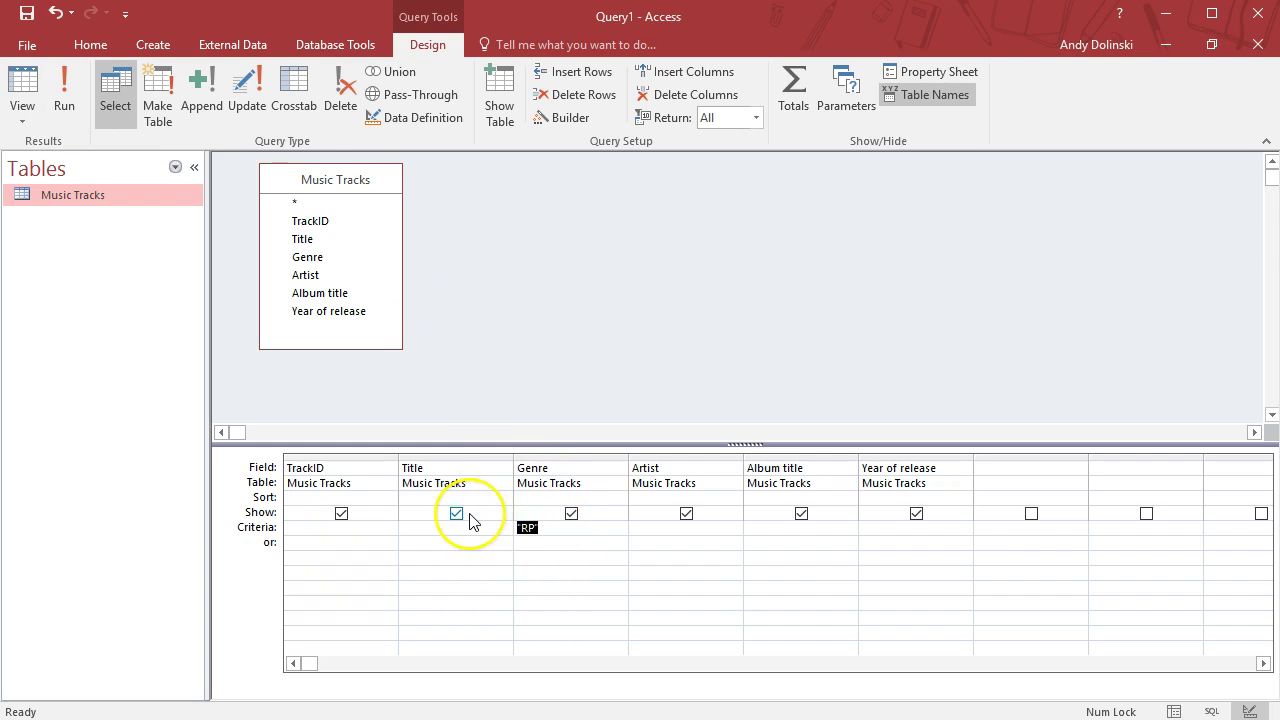
{"action": "left_click", "coordinate": [63, 92]}
{"action": "scroll", "coordinate": [627, 334], "scroll_direction": "down", "scroll_amount": 4}
{"action": "scroll", "coordinate": [627, 334], "scroll_direction": "down", "scroll_amount": 15}
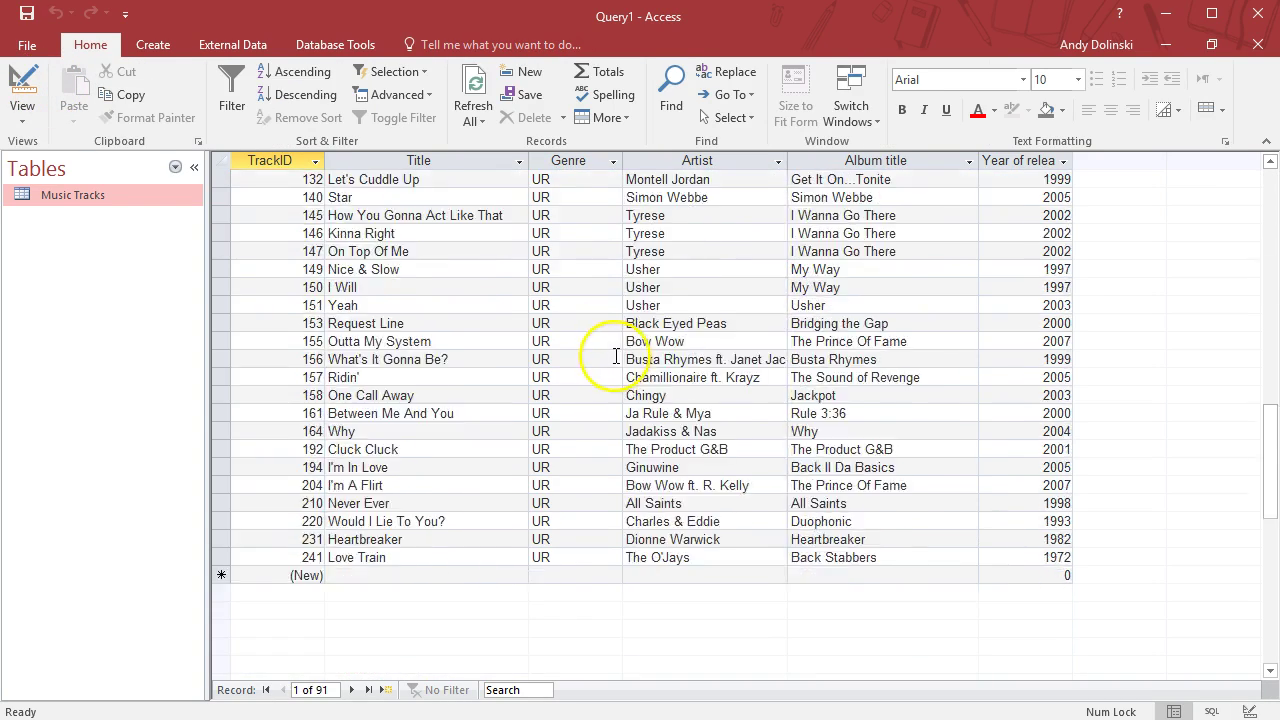
{"action": "scroll", "coordinate": [591, 349], "scroll_direction": "up", "scroll_amount": 20}
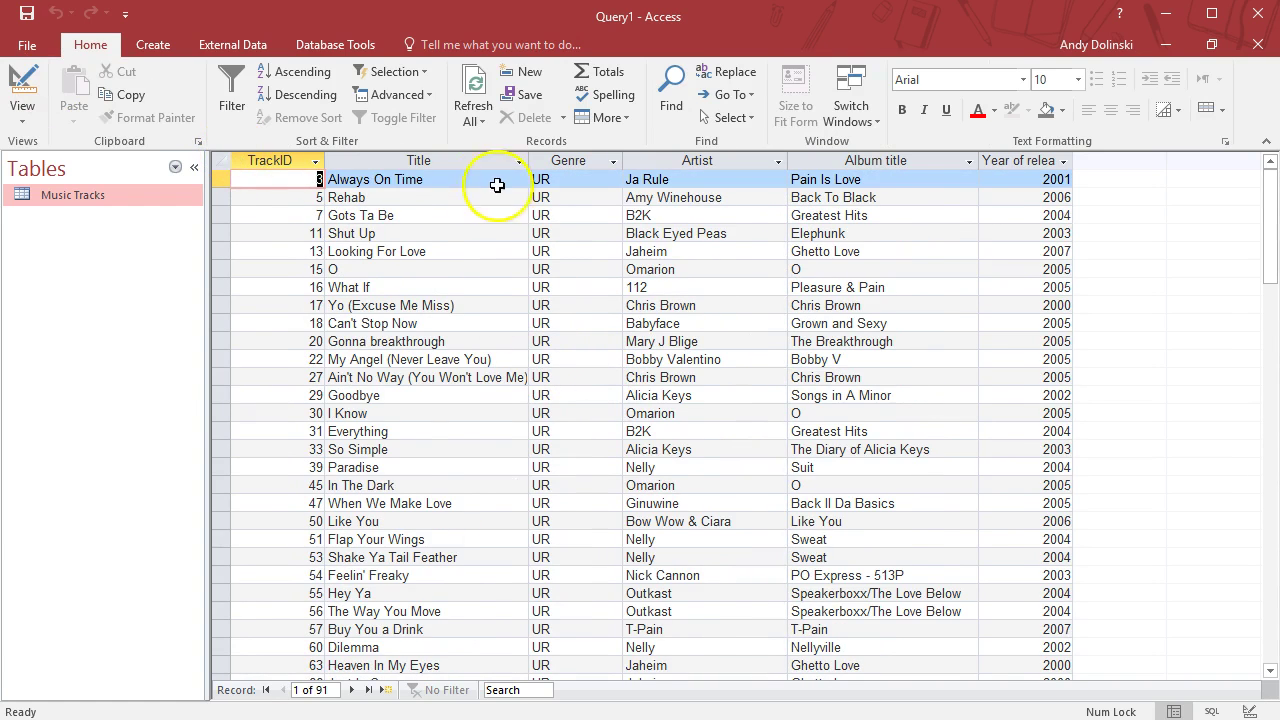
Save the query as qryUR and show All Access Objects in the navigation pane
{"action": "left_click", "coordinate": [27, 13]}
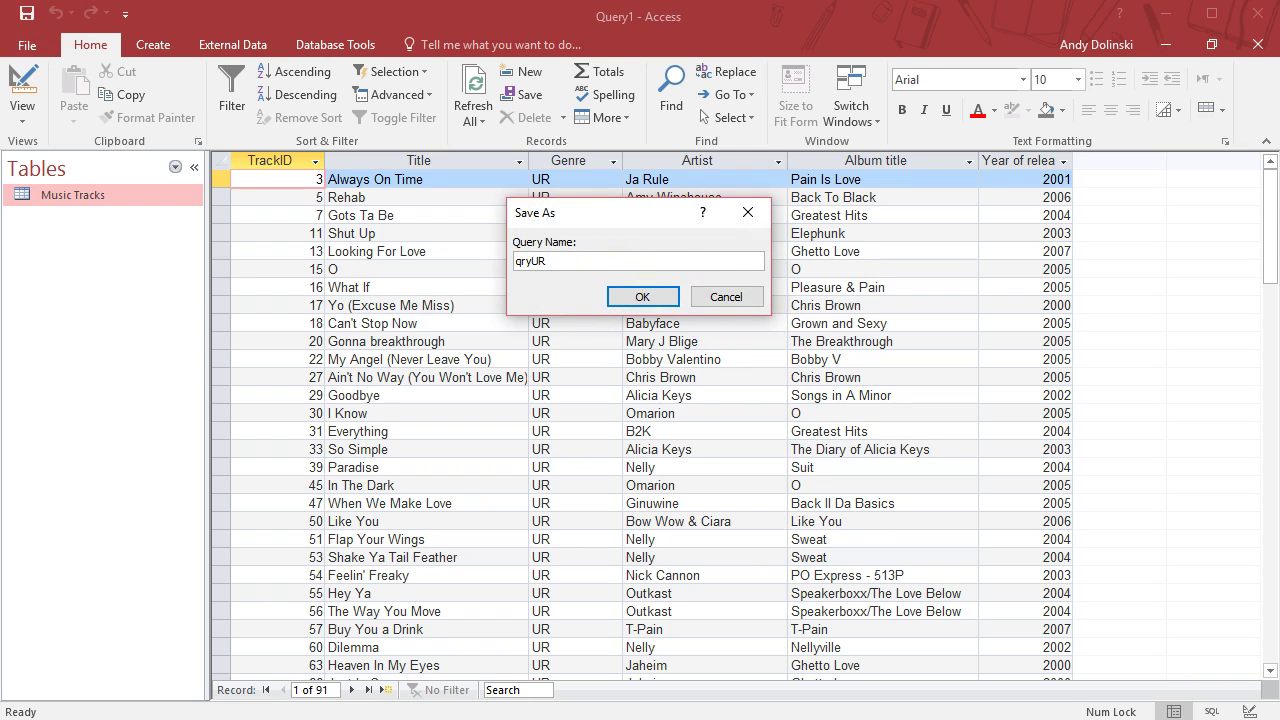
{"action": "left_click", "coordinate": [638, 296]}
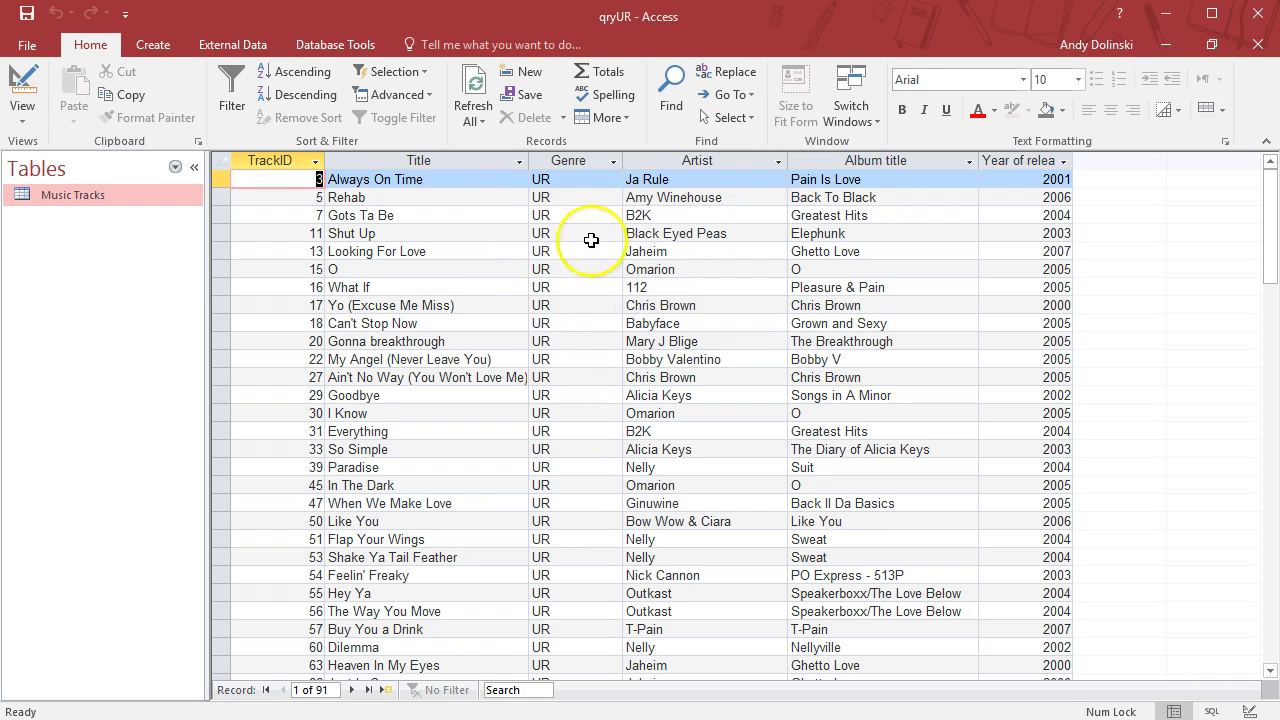
{"action": "left_click", "coordinate": [175, 167]}
{"action": "left_click", "coordinate": [75, 458]}
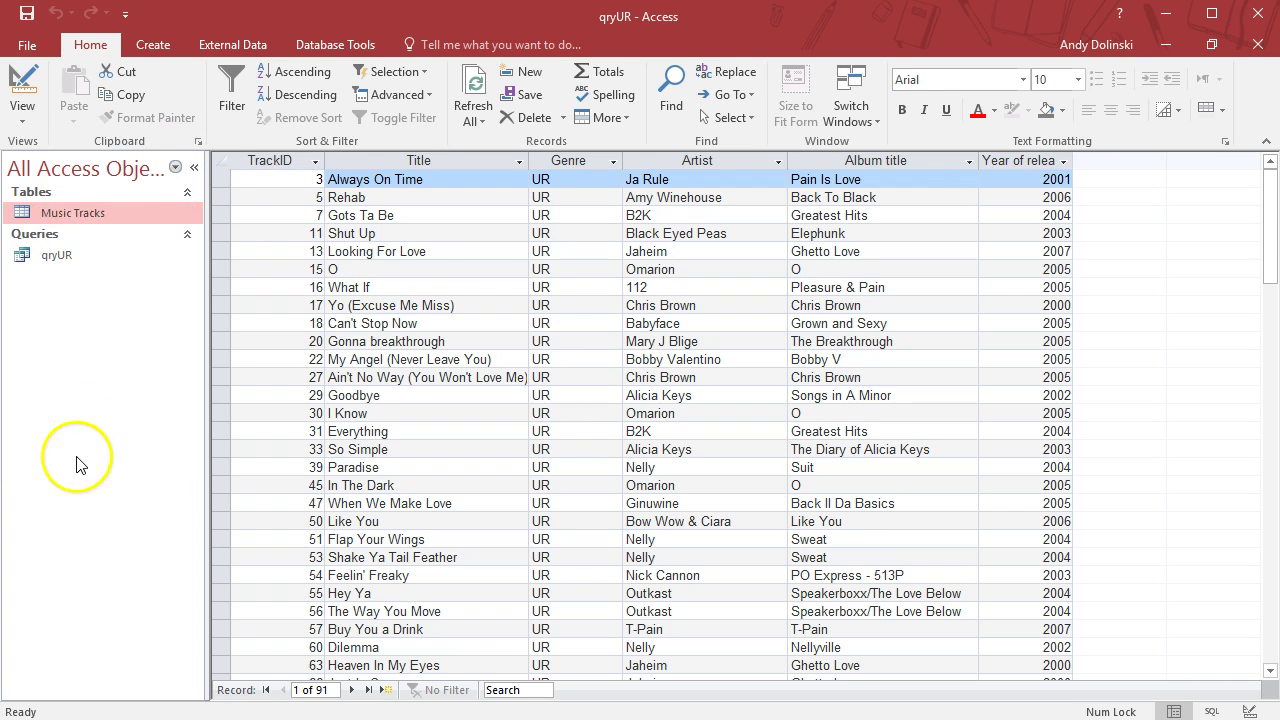
{"action": "left_click", "coordinate": [80, 255]}
Create another query on Music Tracks with all six fields in the grid
{"action": "left_click", "coordinate": [157, 46]}
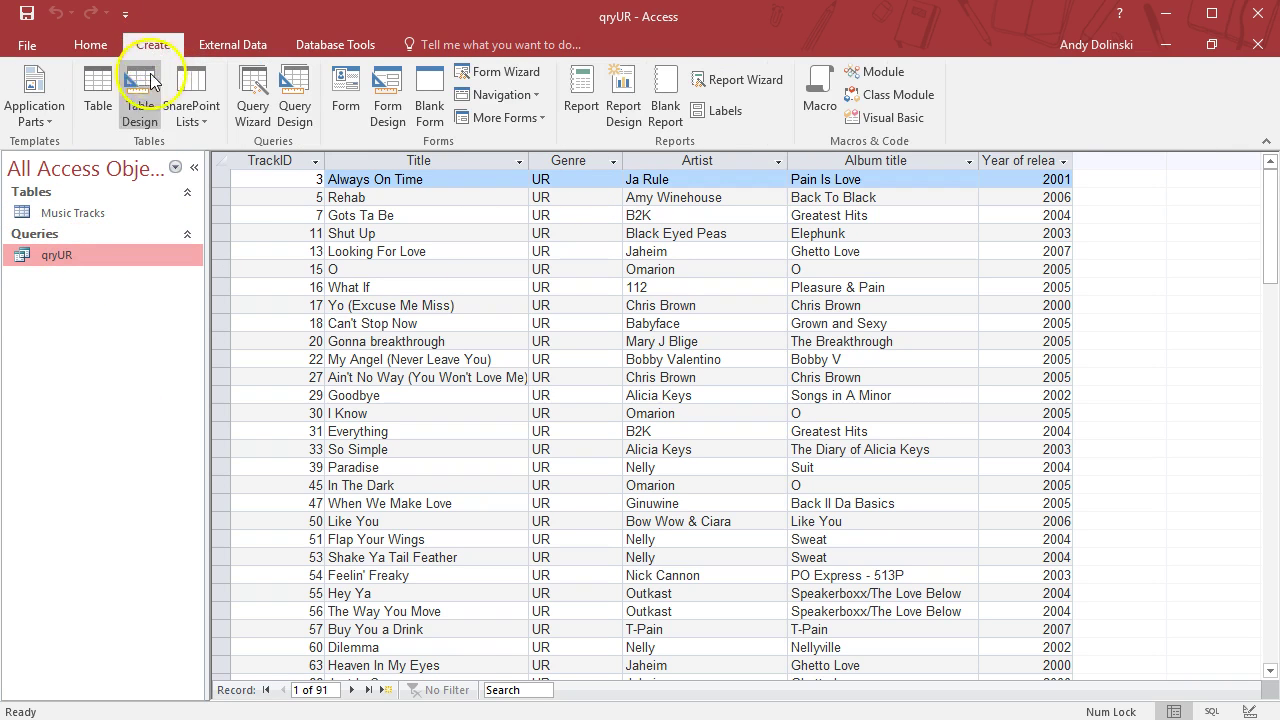
{"action": "left_click", "coordinate": [300, 95]}
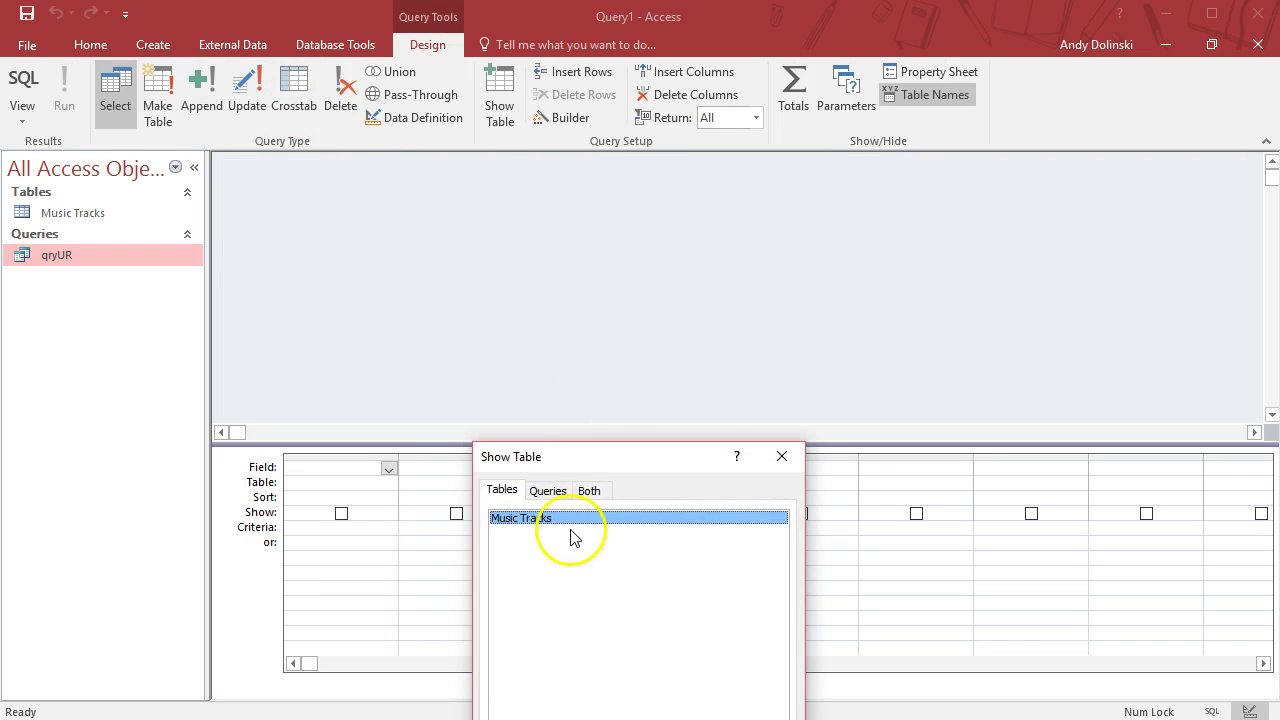
{"action": "left_click_drag", "start_coordinate": [571, 458], "coordinate": [590, 190]}
{"action": "double_click", "coordinate": [580, 250]}
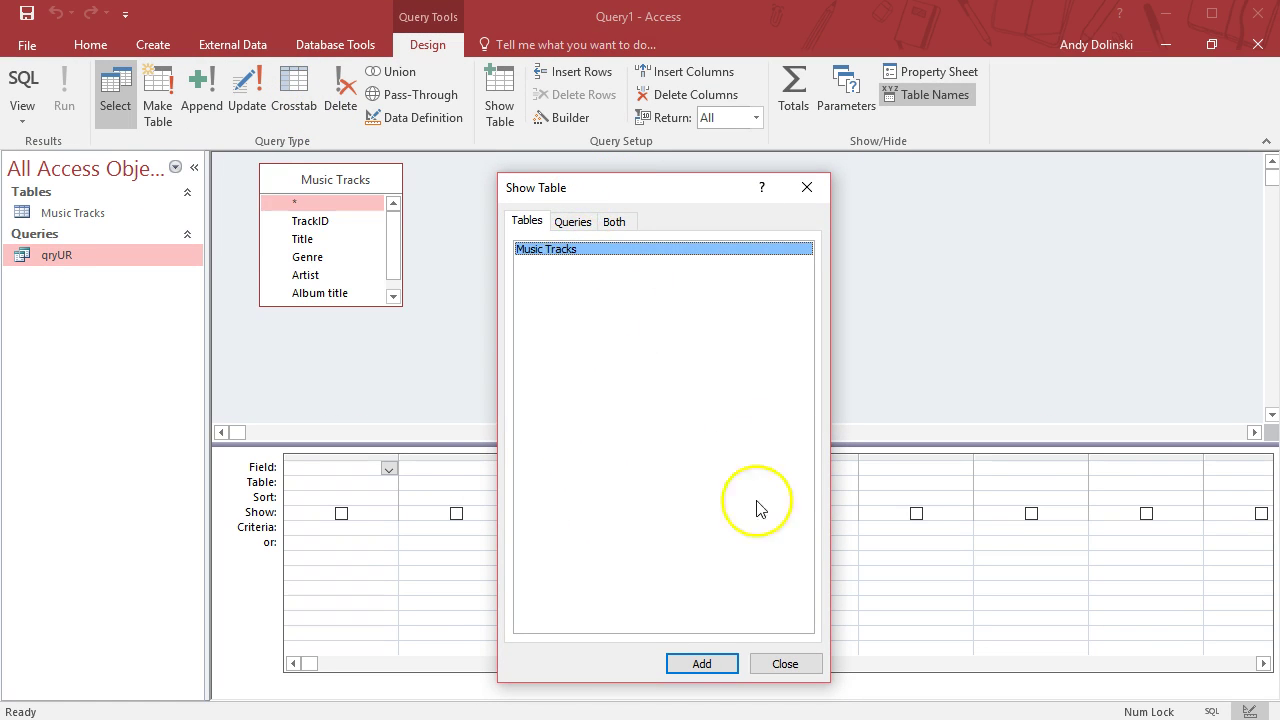
{"action": "left_click", "coordinate": [785, 664]}
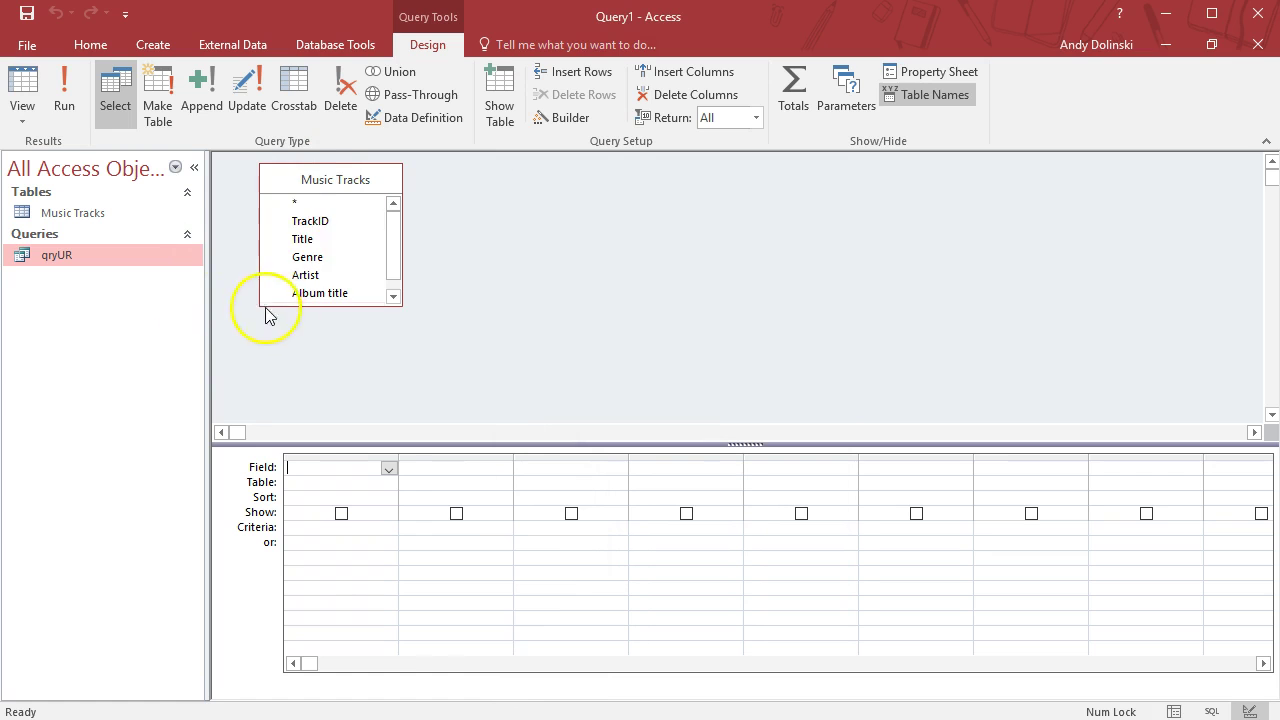
{"action": "double_click", "coordinate": [325, 185]}
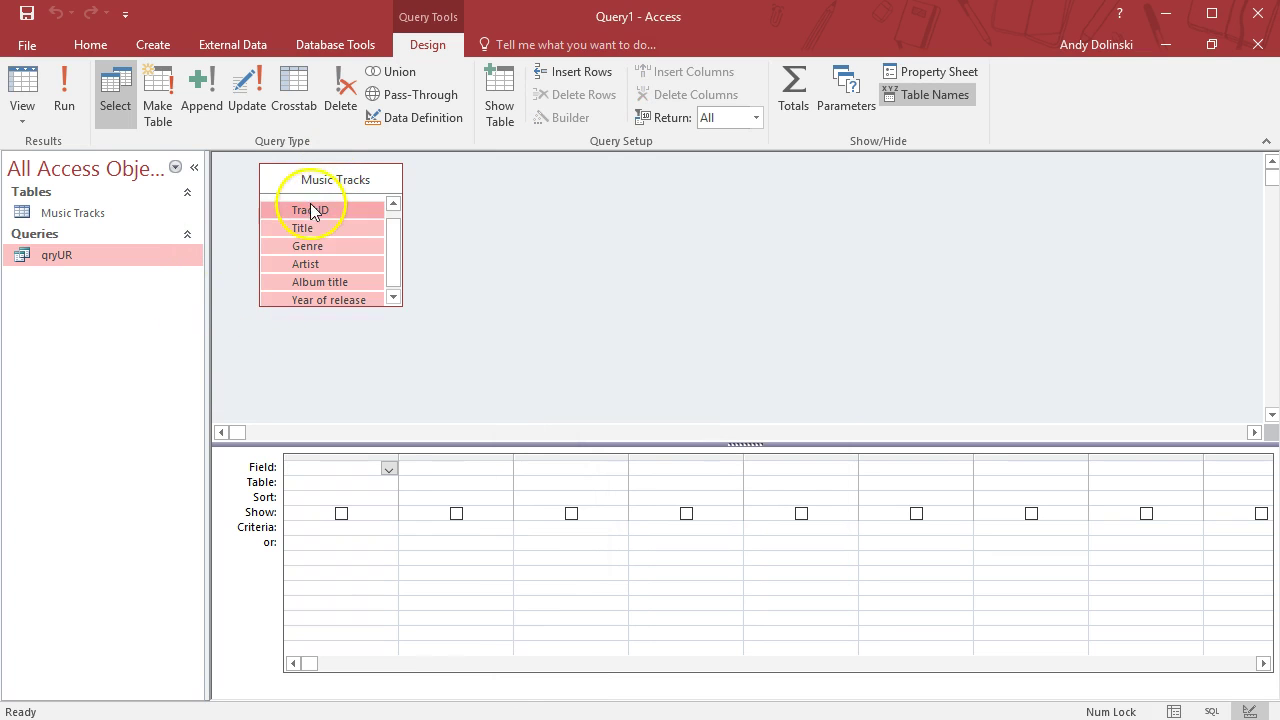
{"action": "left_click_drag", "start_coordinate": [309, 209], "coordinate": [371, 477]}
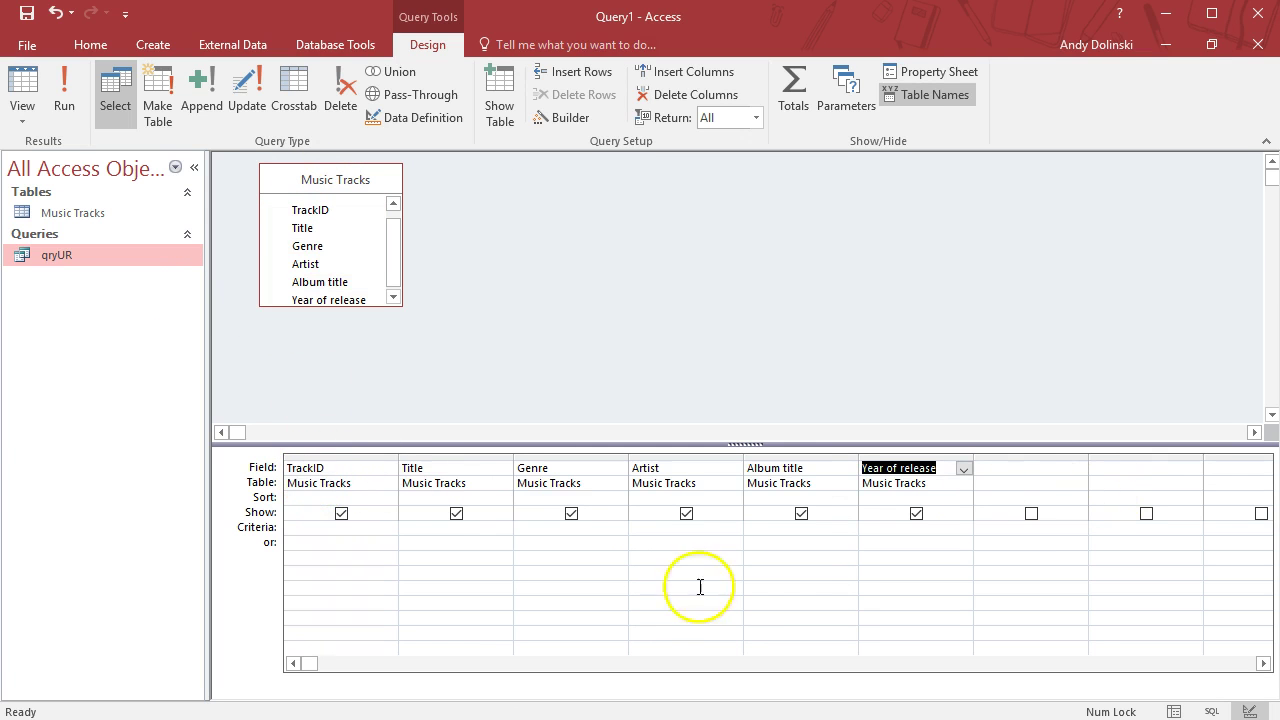
Set the Genre criterion to "RP" and save the query as qryRP
{"action": "left_click", "coordinate": [535, 528]}
{"action": "type", "text": "RP"}
{"action": "left_click", "coordinate": [552, 546]}
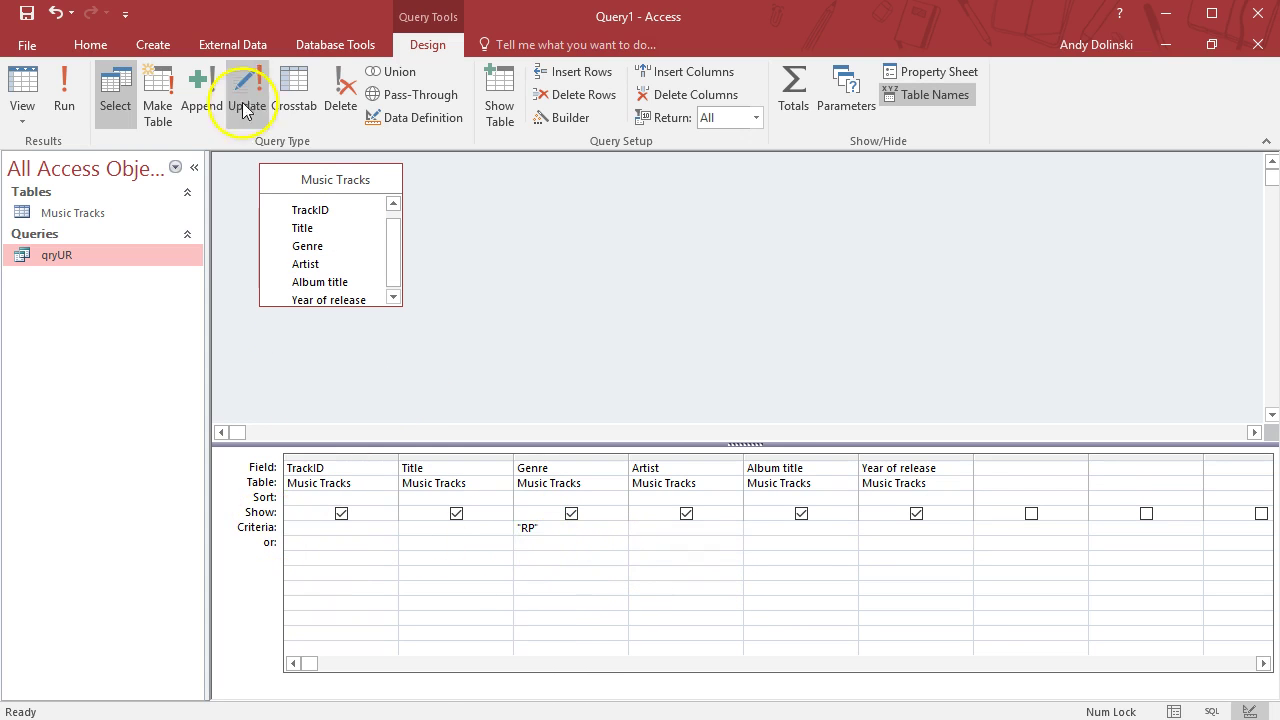
{"action": "left_click", "coordinate": [27, 13]}
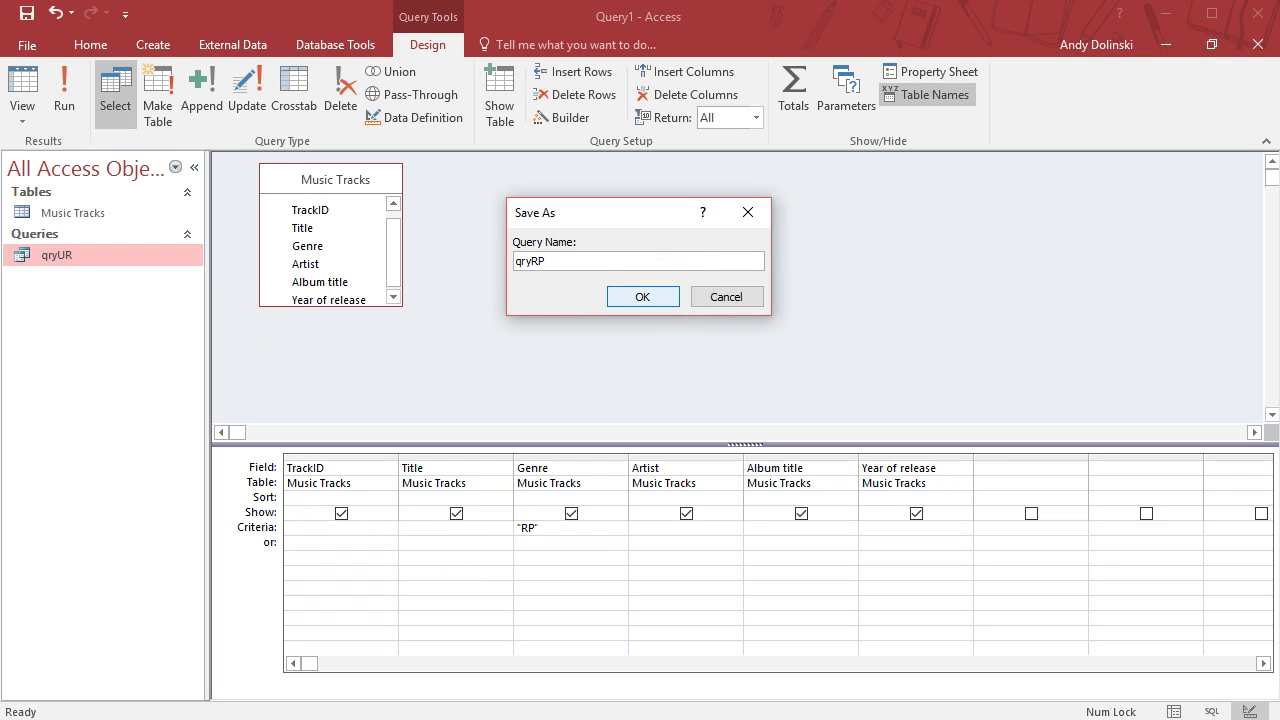
{"action": "left_click", "coordinate": [651, 296]}
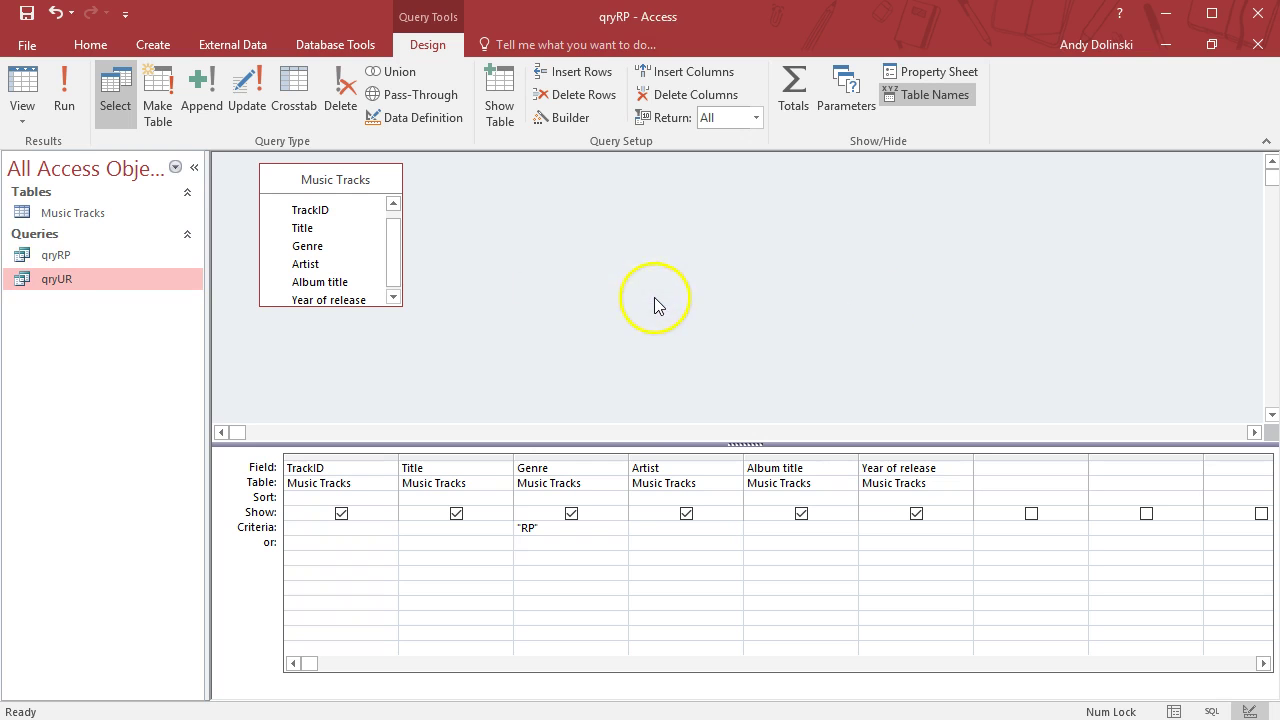
View qryRP's 81 RP tracks and qryUR's results, then open qryUR's design at its UR criterion
{"action": "double_click", "coordinate": [52, 254]}
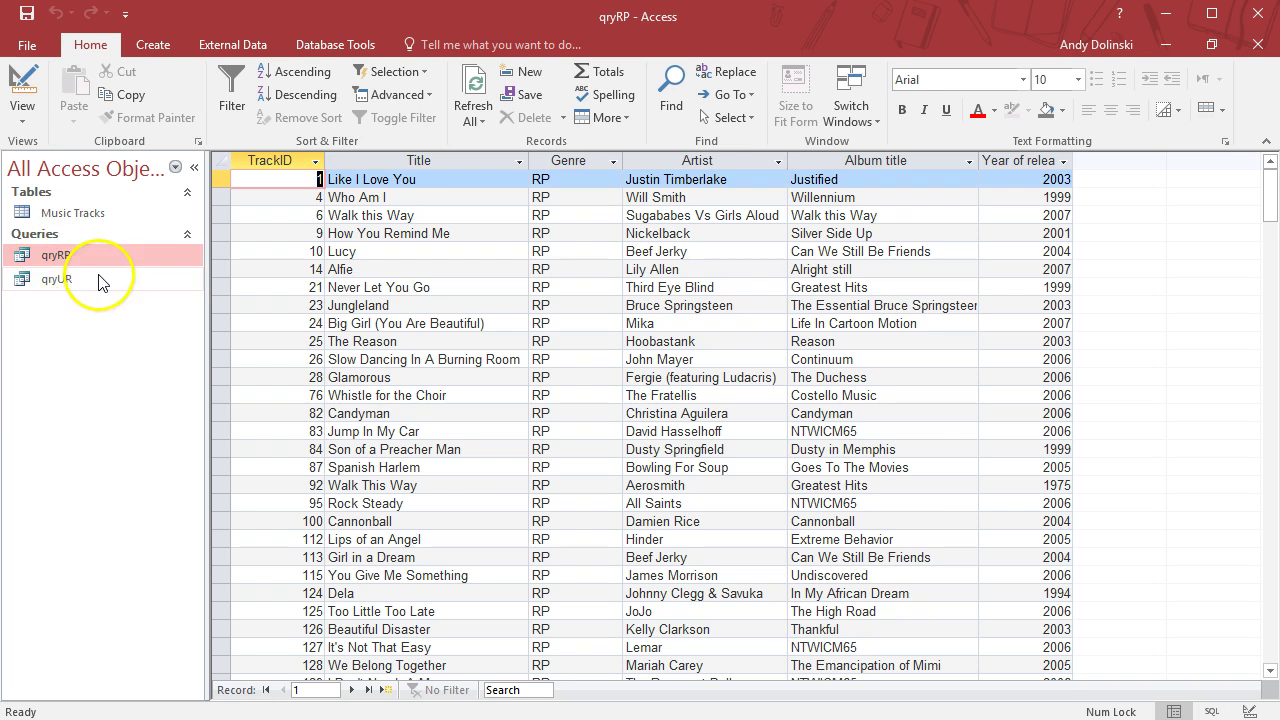
{"action": "double_click", "coordinate": [58, 281]}
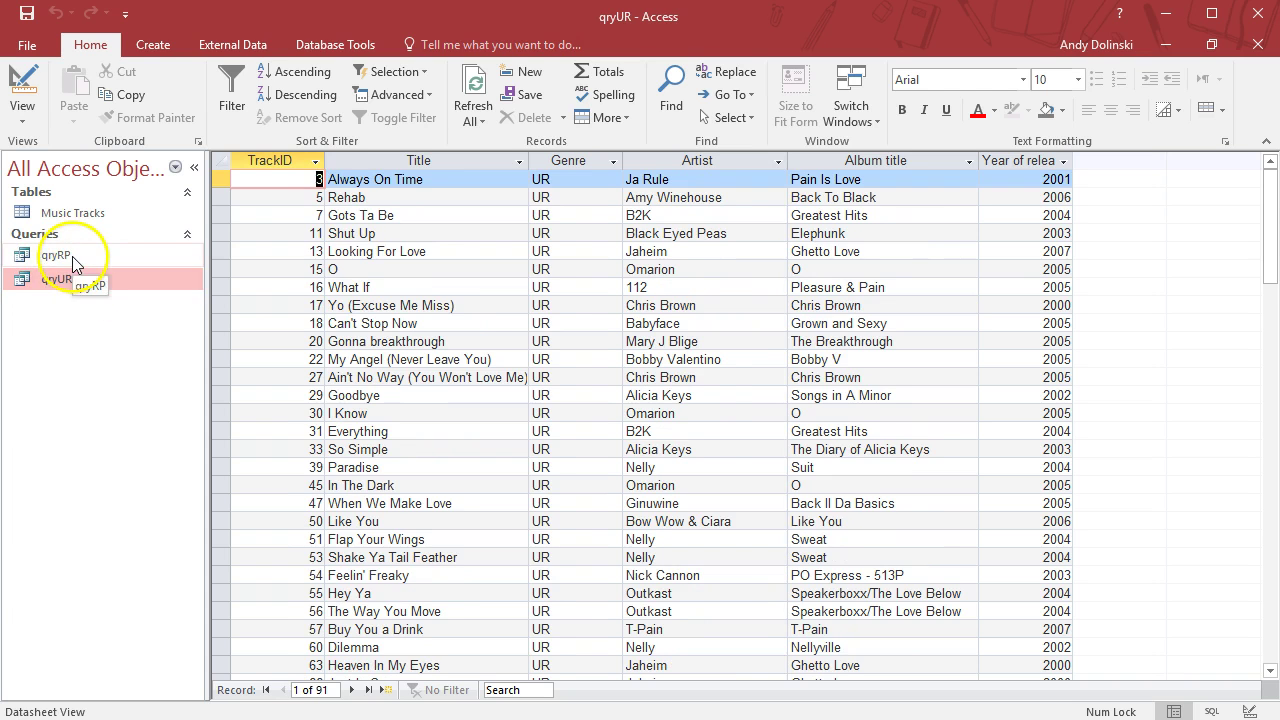
{"action": "double_click", "coordinate": [72, 256]}
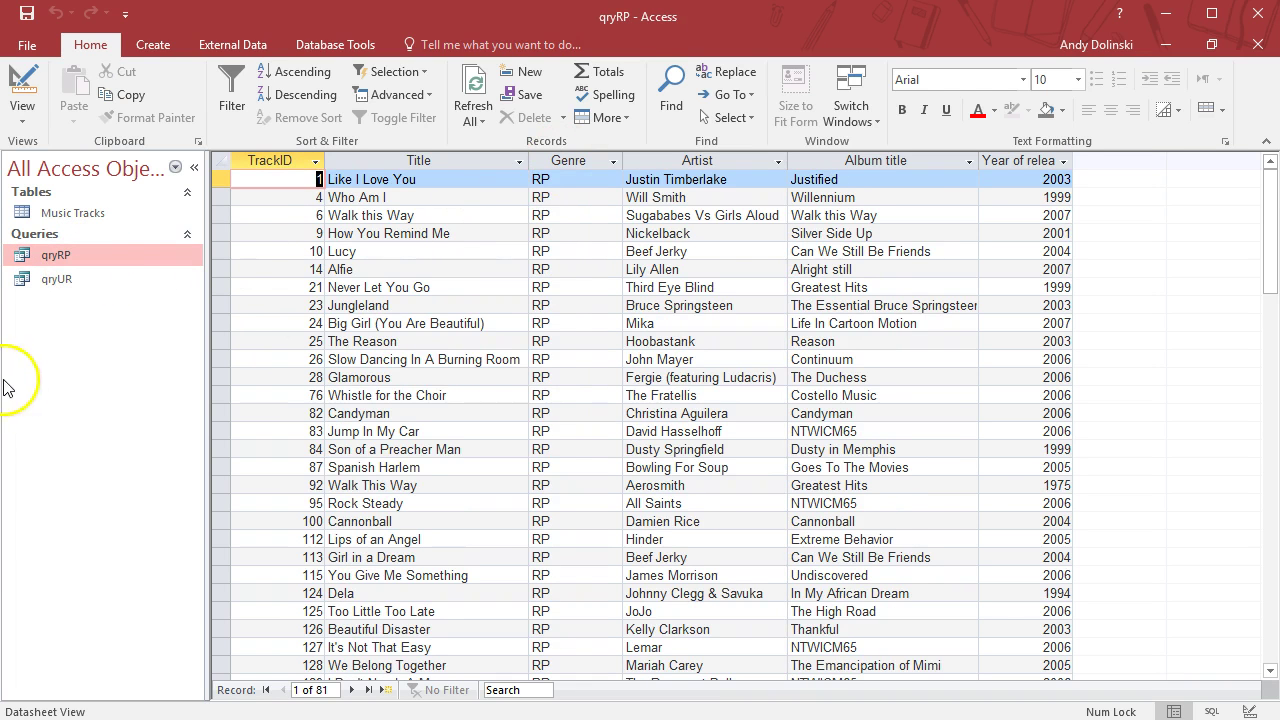
{"action": "right_click", "coordinate": [82, 281]}
{"action": "left_click", "coordinate": [102, 289]}
{"action": "left_click_drag", "start_coordinate": [545, 527], "coordinate": [466, 529]}
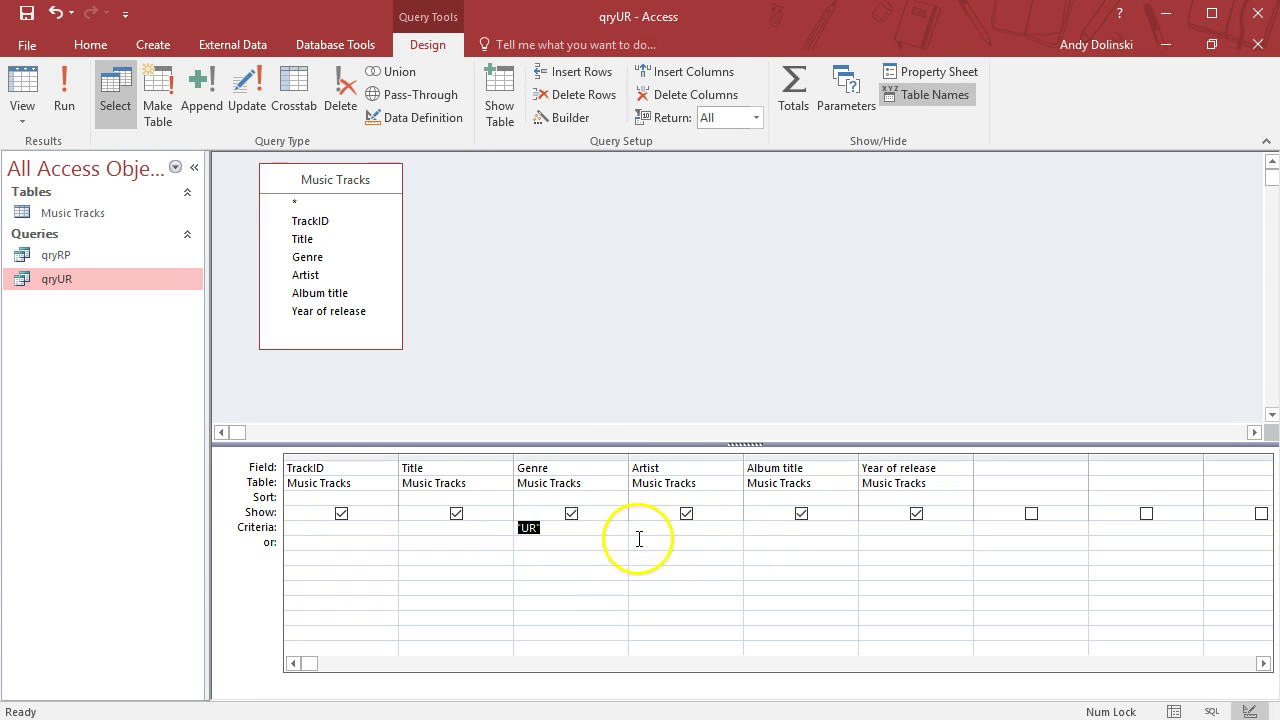
Add a <2000 Year of release criterion to qryUR and run it
{"action": "left_click", "coordinate": [877, 527]}
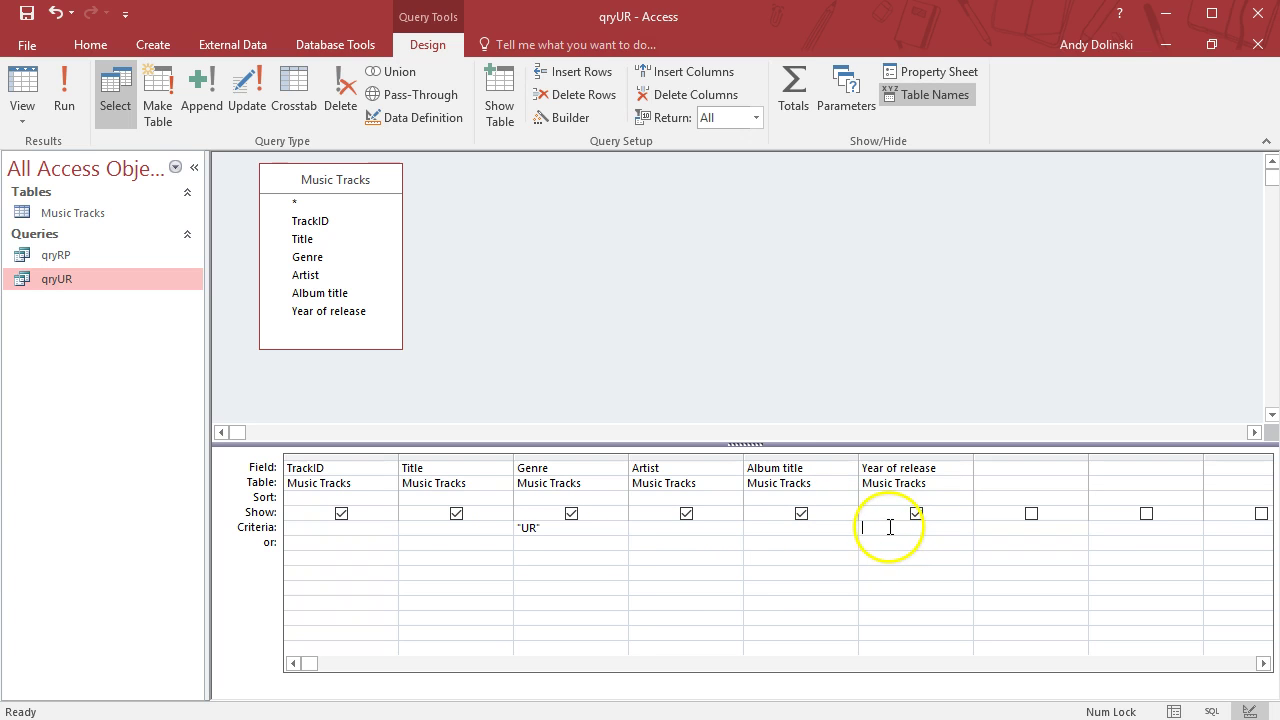
{"action": "left_click", "coordinate": [64, 92]}
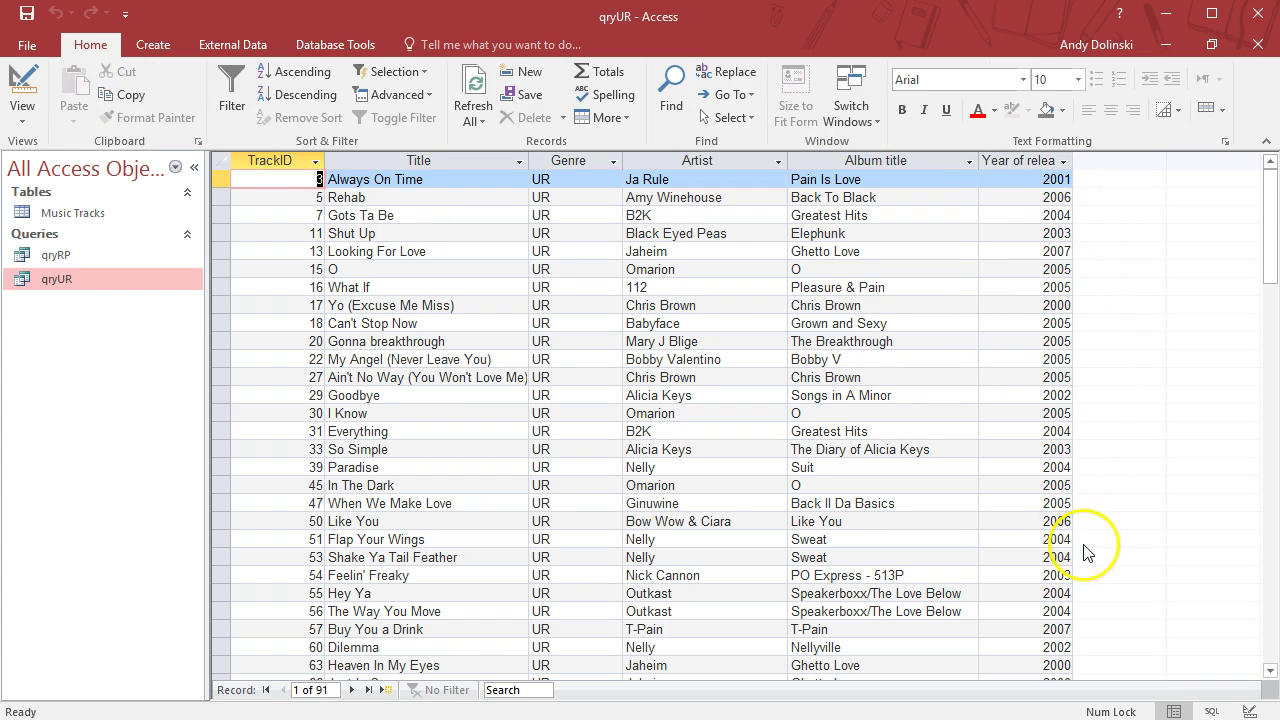
{"action": "scroll", "coordinate": [1057, 611], "scroll_direction": "down", "scroll_amount": 2}
{"action": "scroll", "coordinate": [1057, 611], "scroll_direction": "down", "scroll_amount": 5}
{"action": "scroll", "coordinate": [1043, 566], "scroll_direction": "up", "scroll_amount": 7}
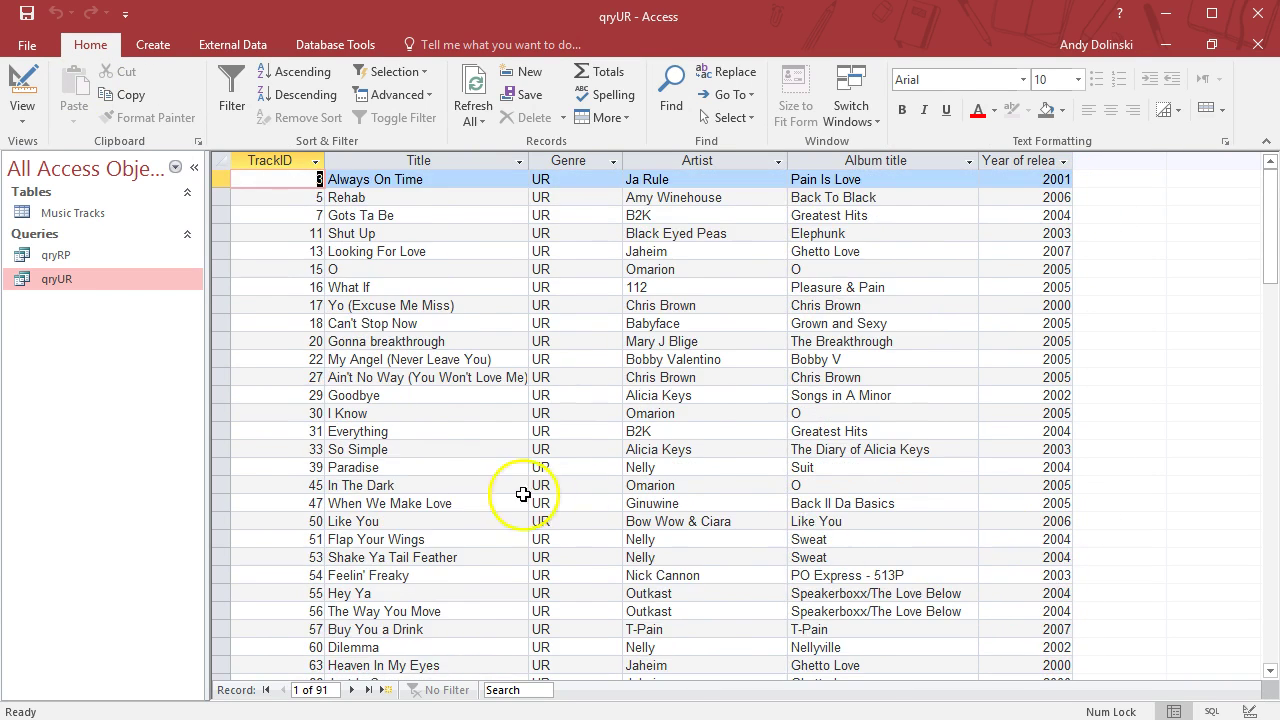
{"action": "right_click", "coordinate": [95, 290]}
{"action": "left_click", "coordinate": [137, 316]}
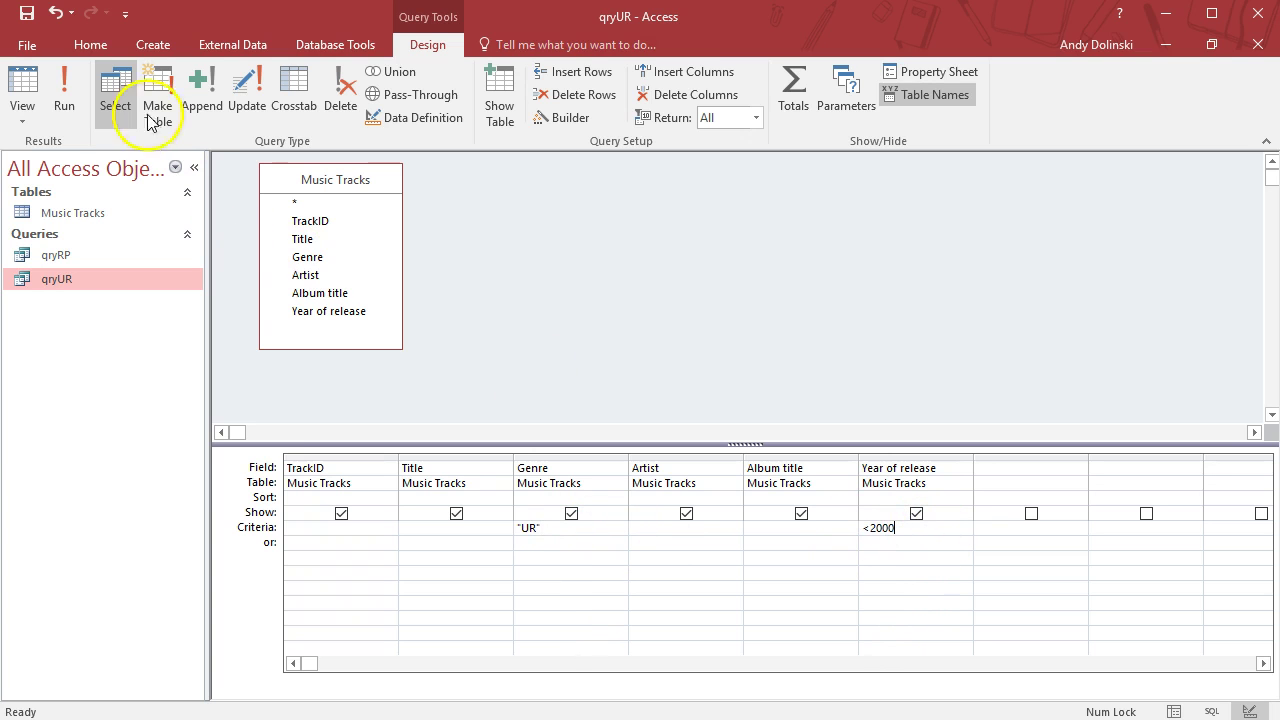
{"action": "left_click", "coordinate": [63, 100]}
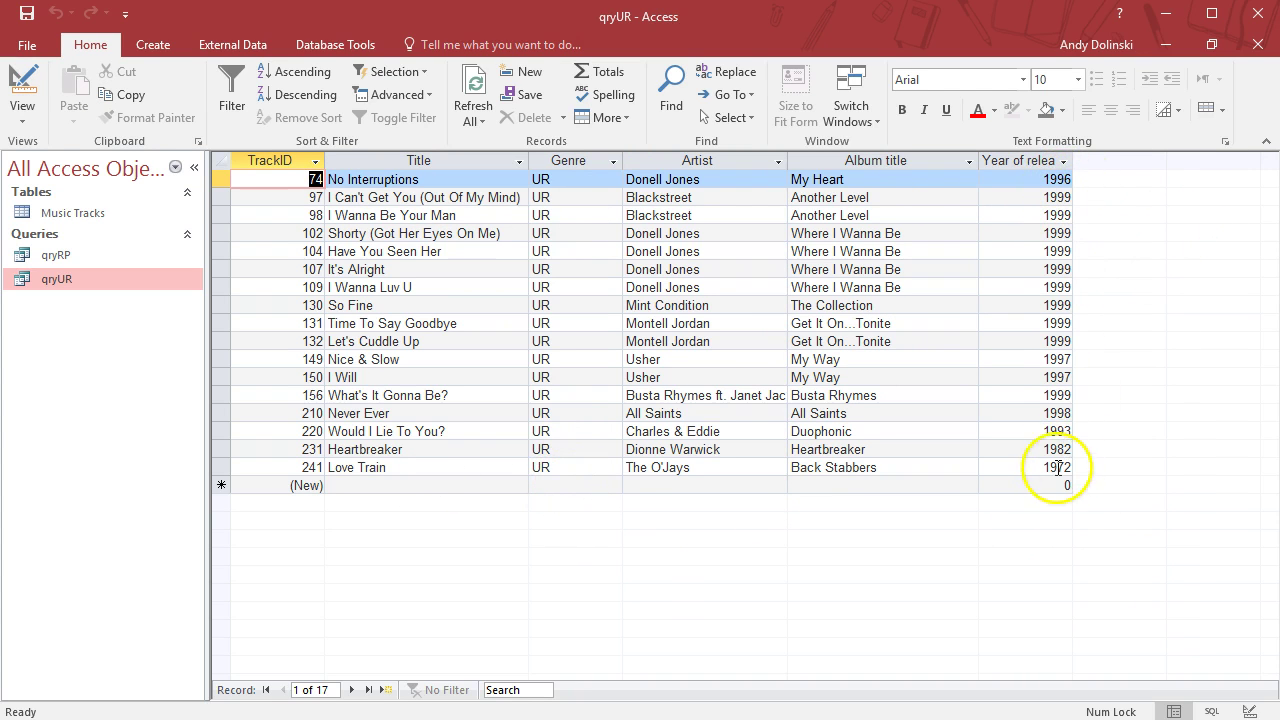
{"action": "left_click", "coordinate": [28, 95]}
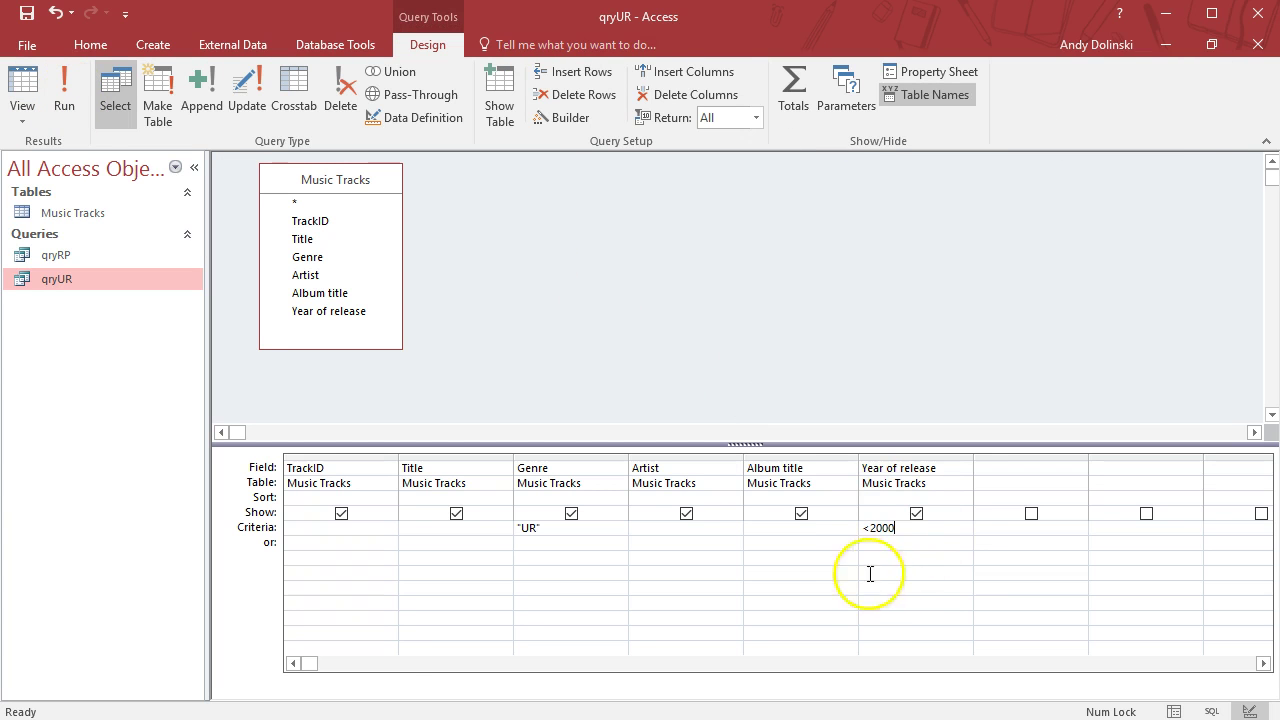
Change the year criterion to >2000, run qryUR for 65 tracks, and reopen its design
{"action": "left_click_drag", "start_coordinate": [871, 530], "coordinate": [863, 528]}
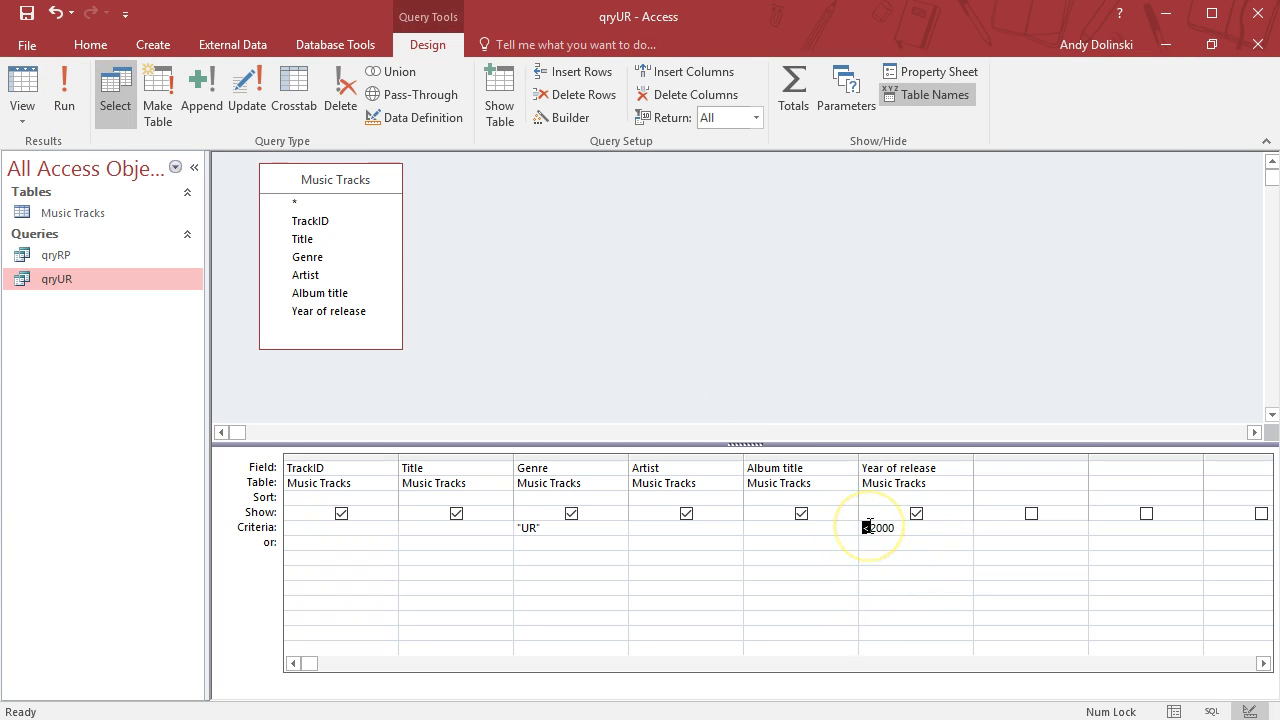
{"action": "type", "text": ">"}
{"action": "left_click", "coordinate": [62, 90]}
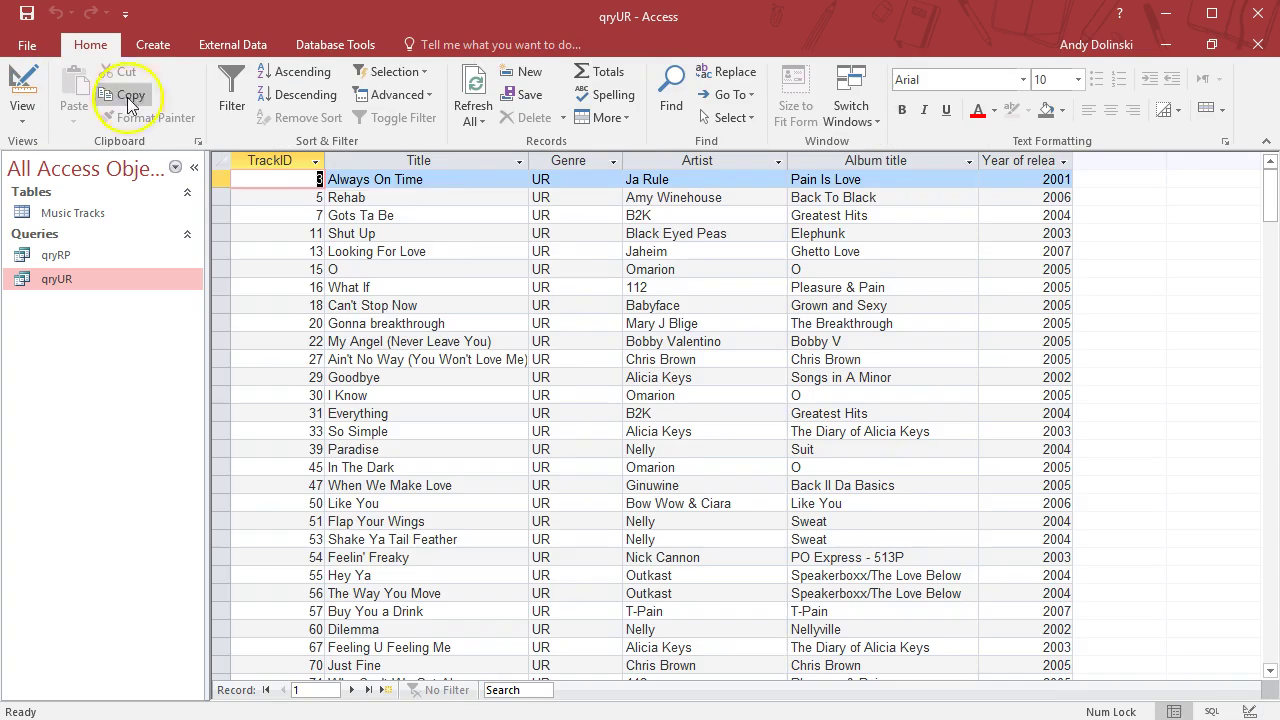
{"action": "scroll", "coordinate": [932, 436], "scroll_direction": "down", "scroll_amount": 10}
{"action": "scroll", "coordinate": [932, 436], "scroll_direction": "up", "scroll_amount": 10}
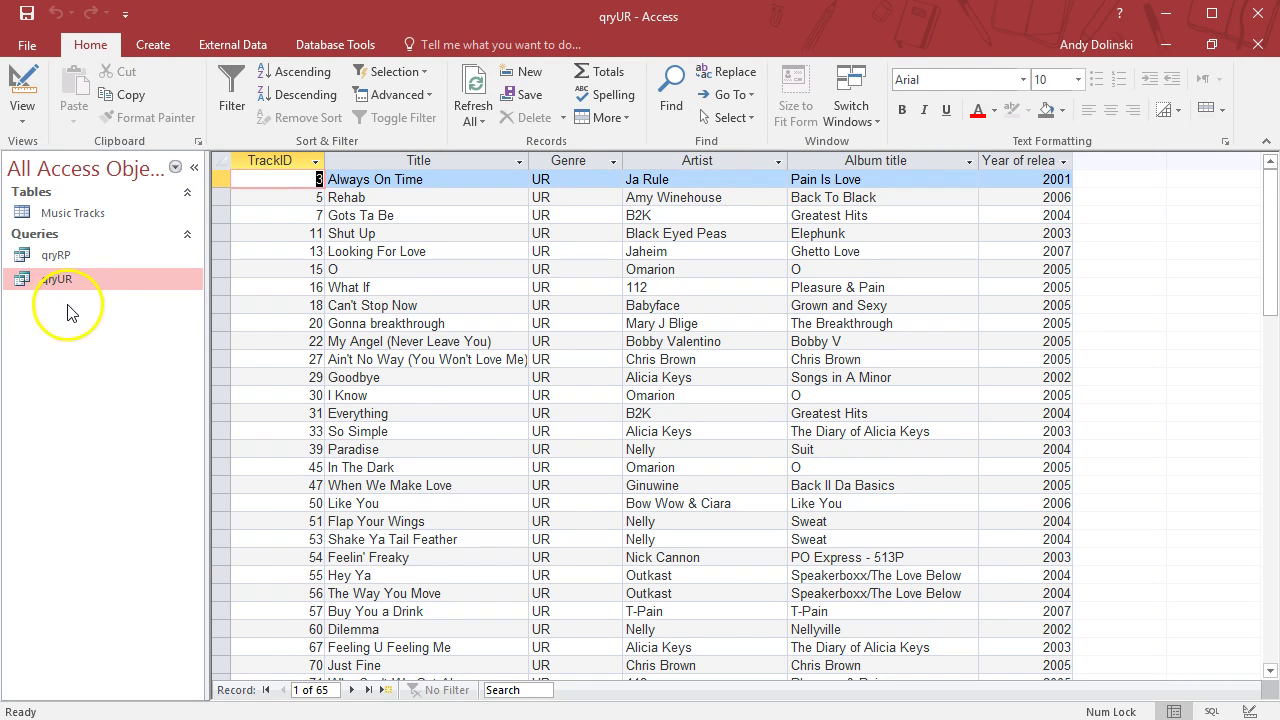
{"action": "right_click", "coordinate": [70, 274]}
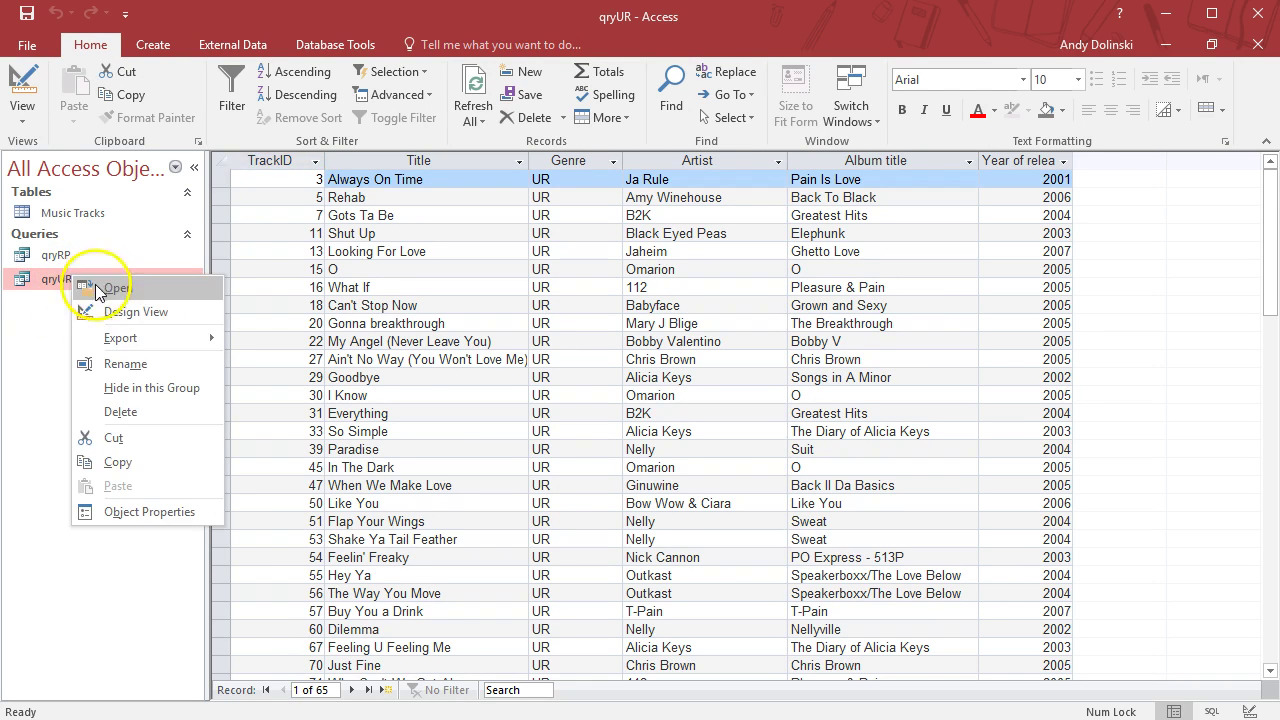
{"action": "left_click", "coordinate": [100, 300]}
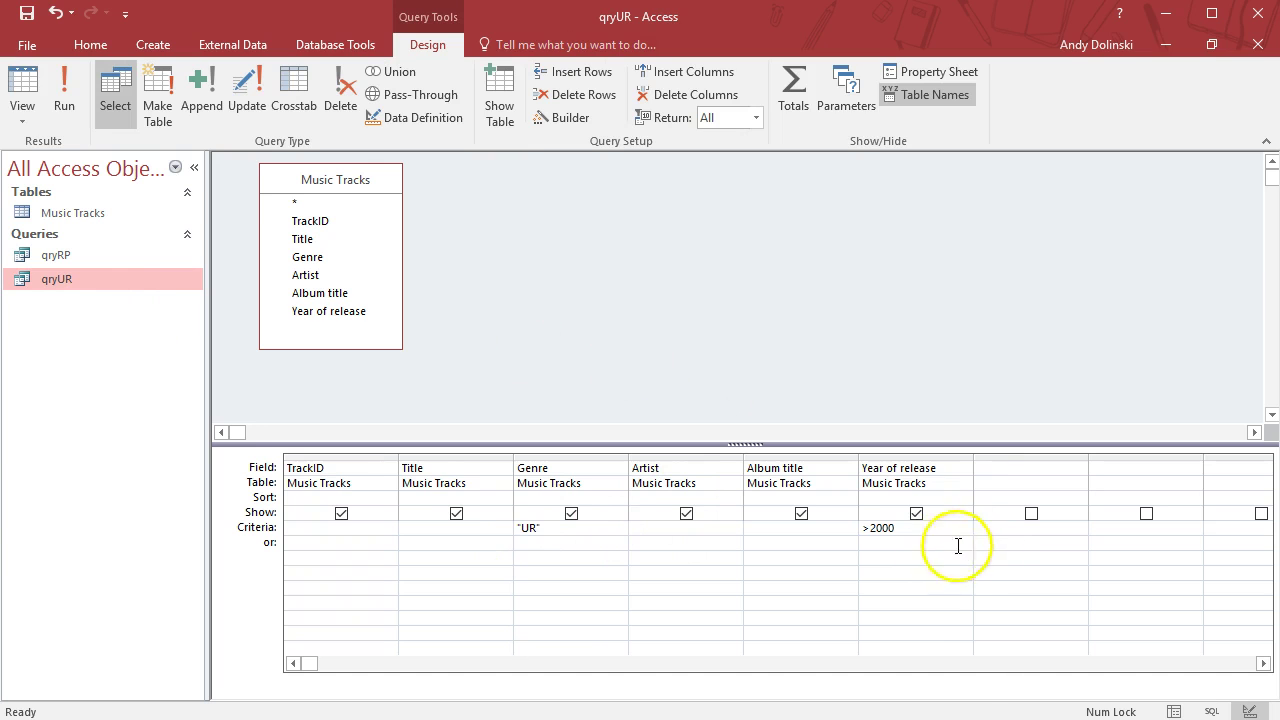
{"action": "left_click", "coordinate": [160, 48]}
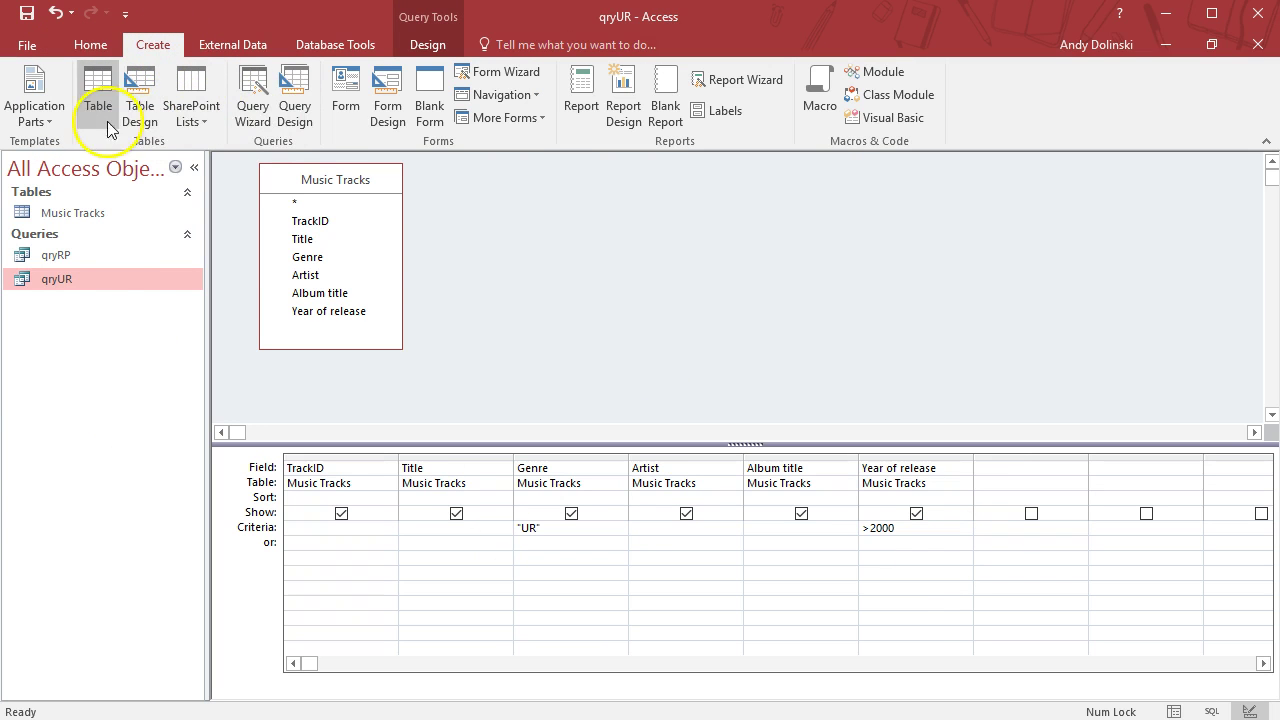
Build a new all-fields Music Tracks query with prompts for genre and latest release year
{"action": "left_click", "coordinate": [288, 110]}
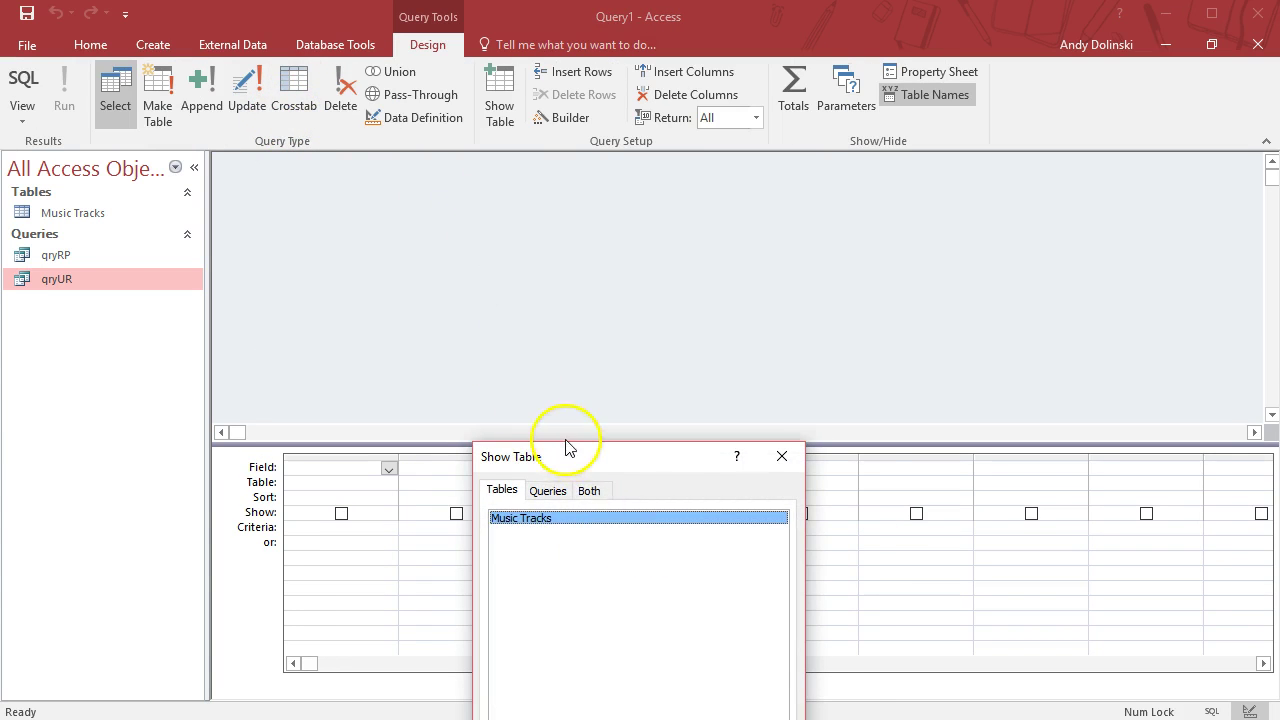
{"action": "left_click_drag", "start_coordinate": [566, 446], "coordinate": [590, 182]}
{"action": "double_click", "coordinate": [558, 219]}
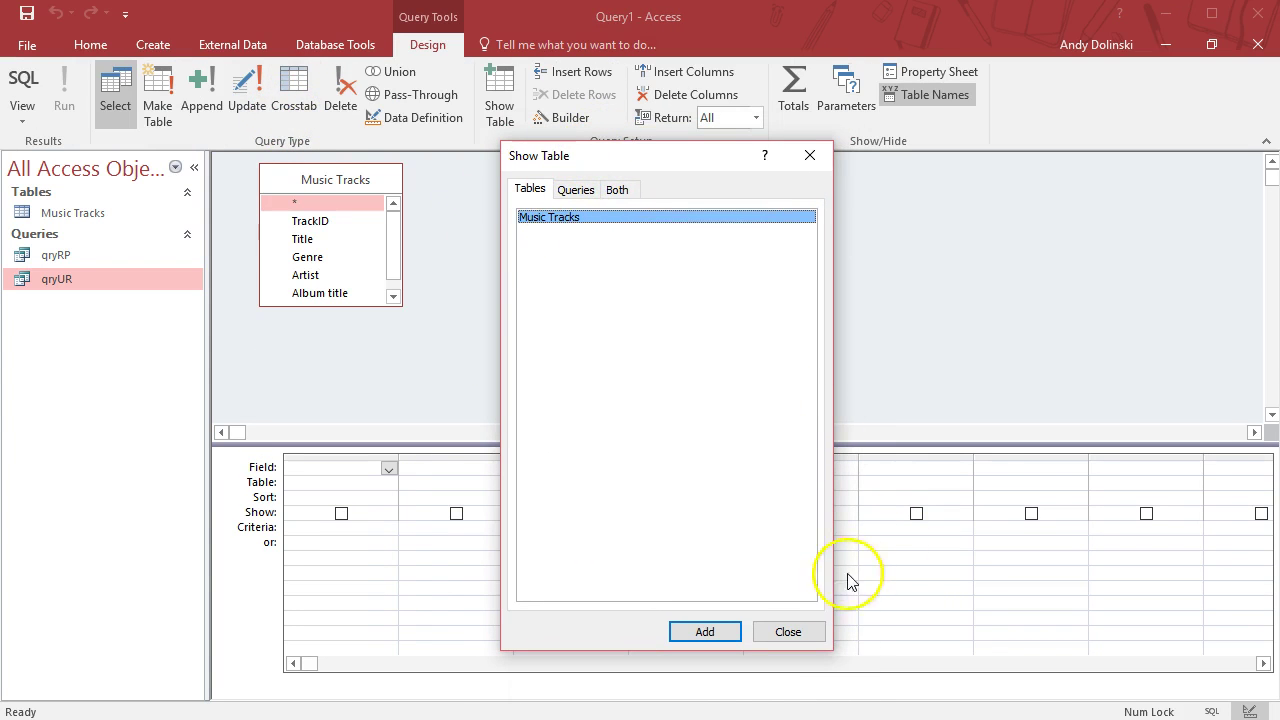
{"action": "left_click", "coordinate": [788, 627]}
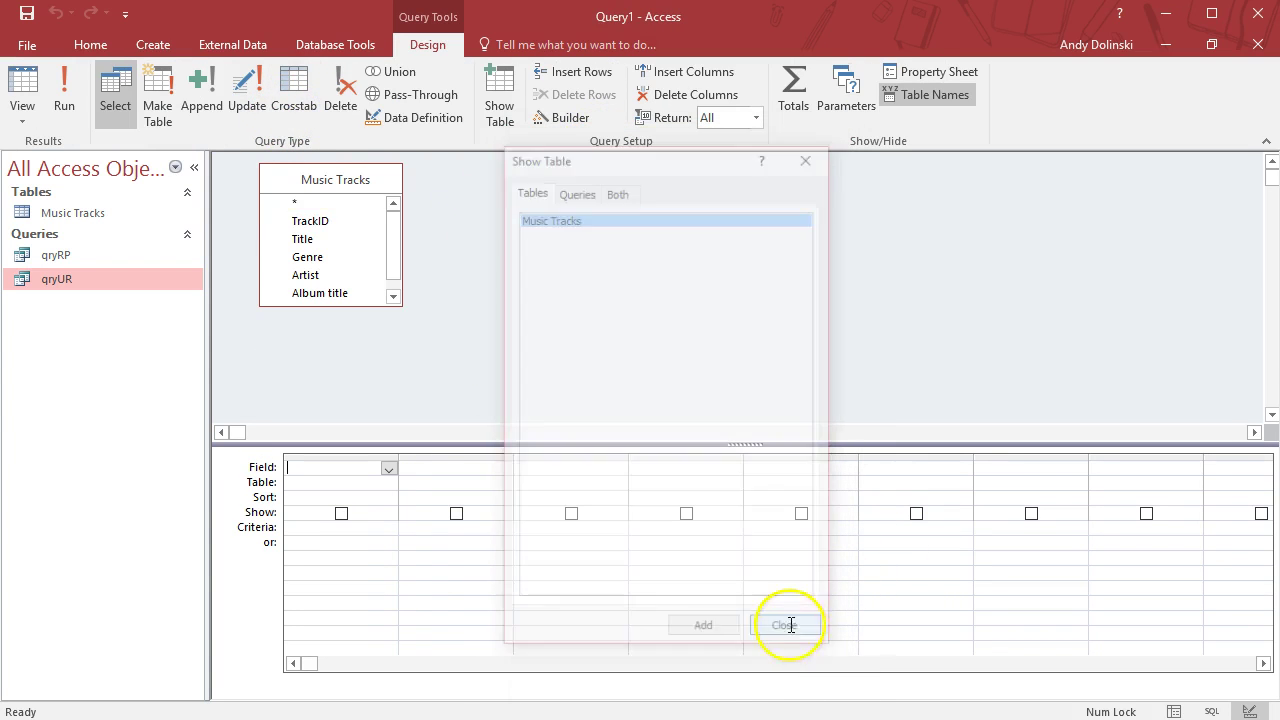
{"action": "double_click", "coordinate": [334, 182]}
{"action": "left_click_drag", "start_coordinate": [329, 228], "coordinate": [318, 462]}
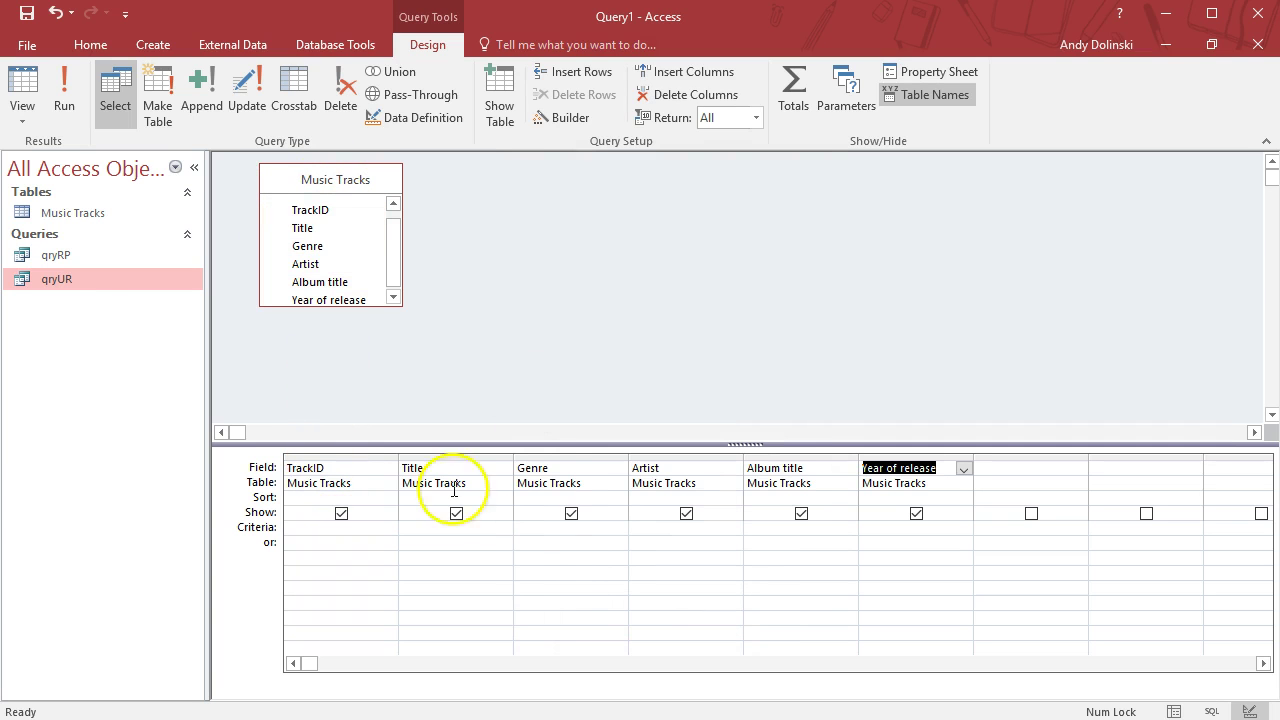
{"action": "left_click", "coordinate": [534, 532]}
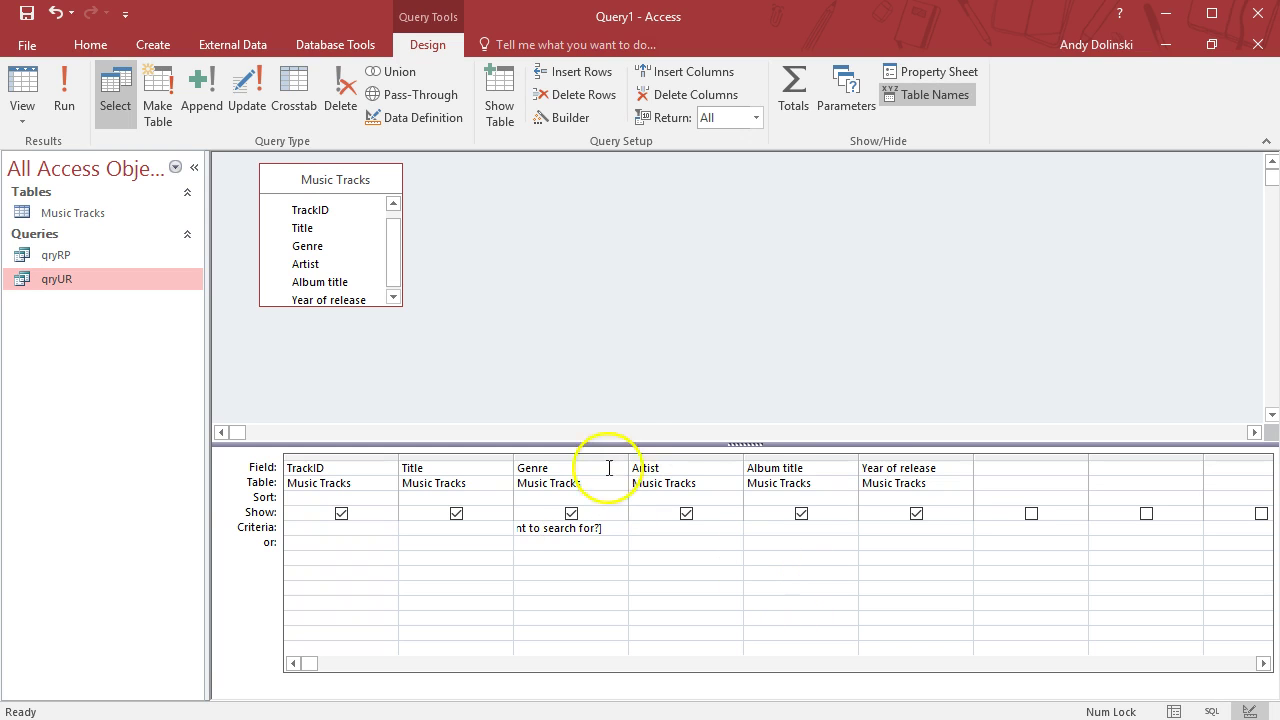
{"action": "mouse_move", "coordinate": [741, 455]}
{"action": "left_mouse_down"}
{"action": "mouse_move", "coordinate": [722, 454]}
{"action": "mouse_move", "coordinate": [796, 455]}
{"action": "mouse_move", "coordinate": [751, 460]}
{"action": "left_mouse_up"}
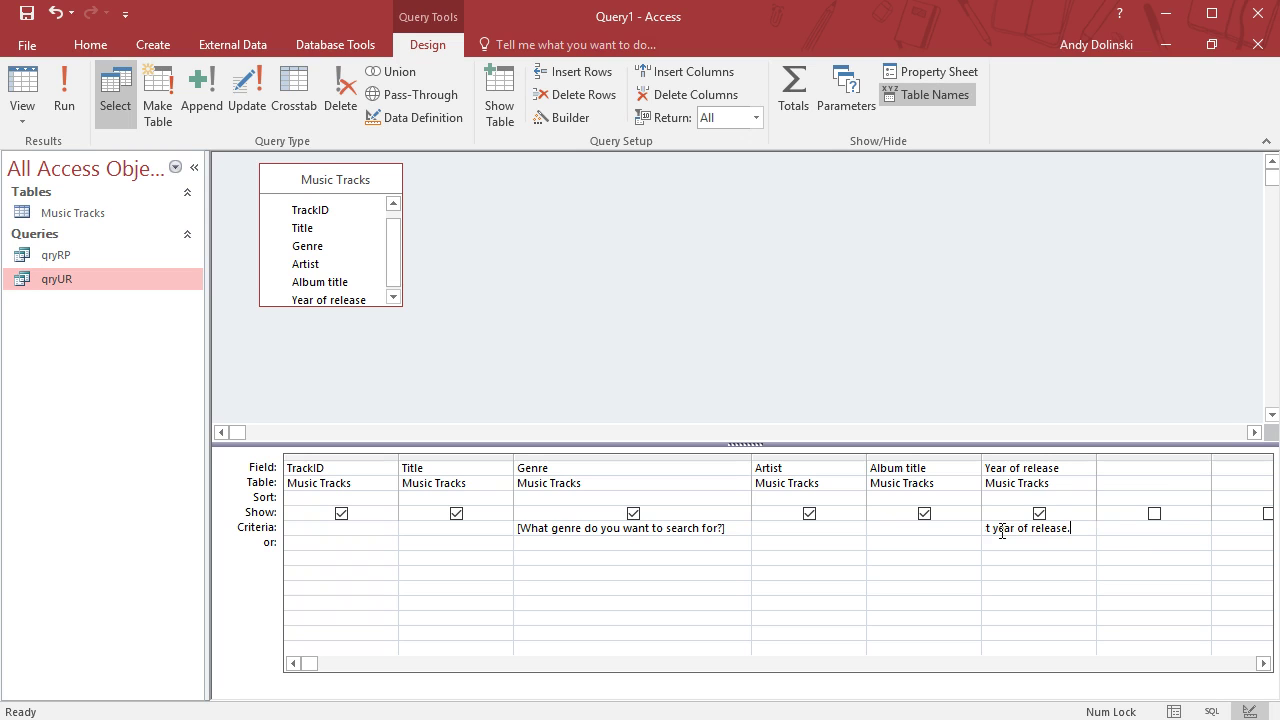
Widen the Year of release column, test-run the query, and dismiss the invalid name error
{"action": "left_click", "coordinate": [1114, 531]}
{"action": "left_click_drag", "start_coordinate": [1097, 466], "coordinate": [1206, 466]}
{"action": "left_click", "coordinate": [1196, 468]}
{"action": "left_click", "coordinate": [1219, 498]}
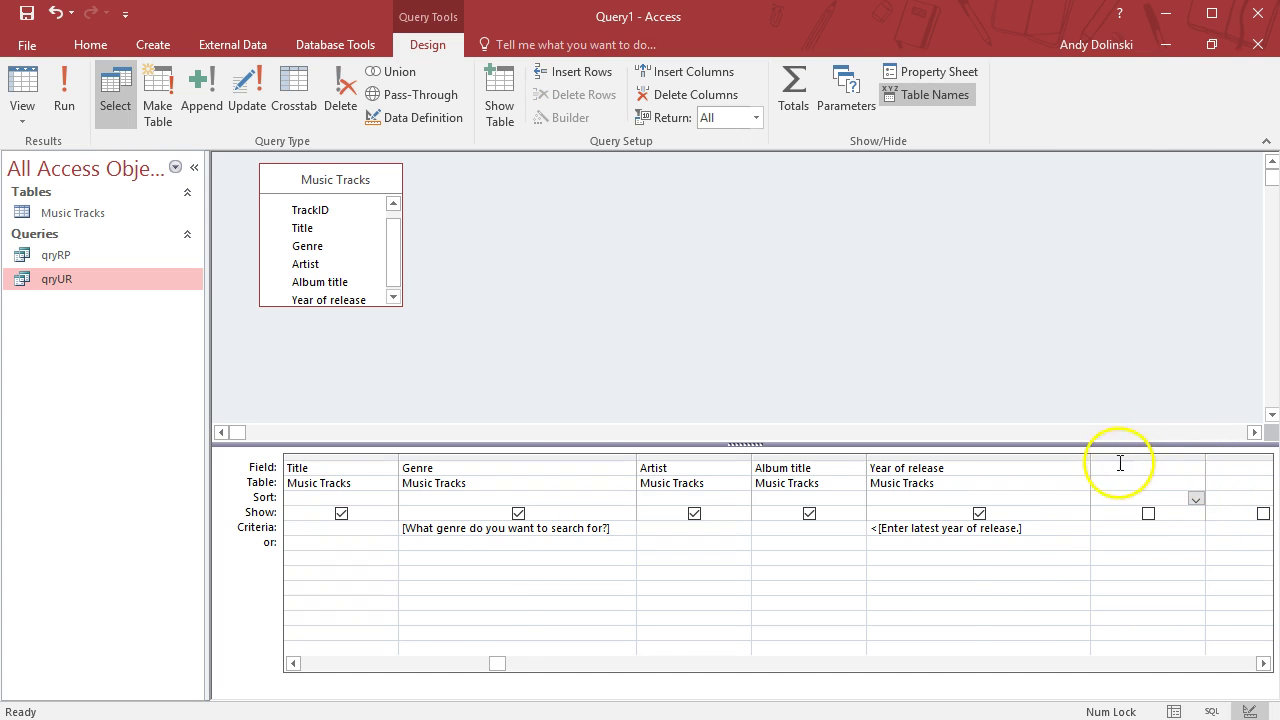
{"action": "left_click_drag", "start_coordinate": [1089, 455], "coordinate": [1046, 464]}
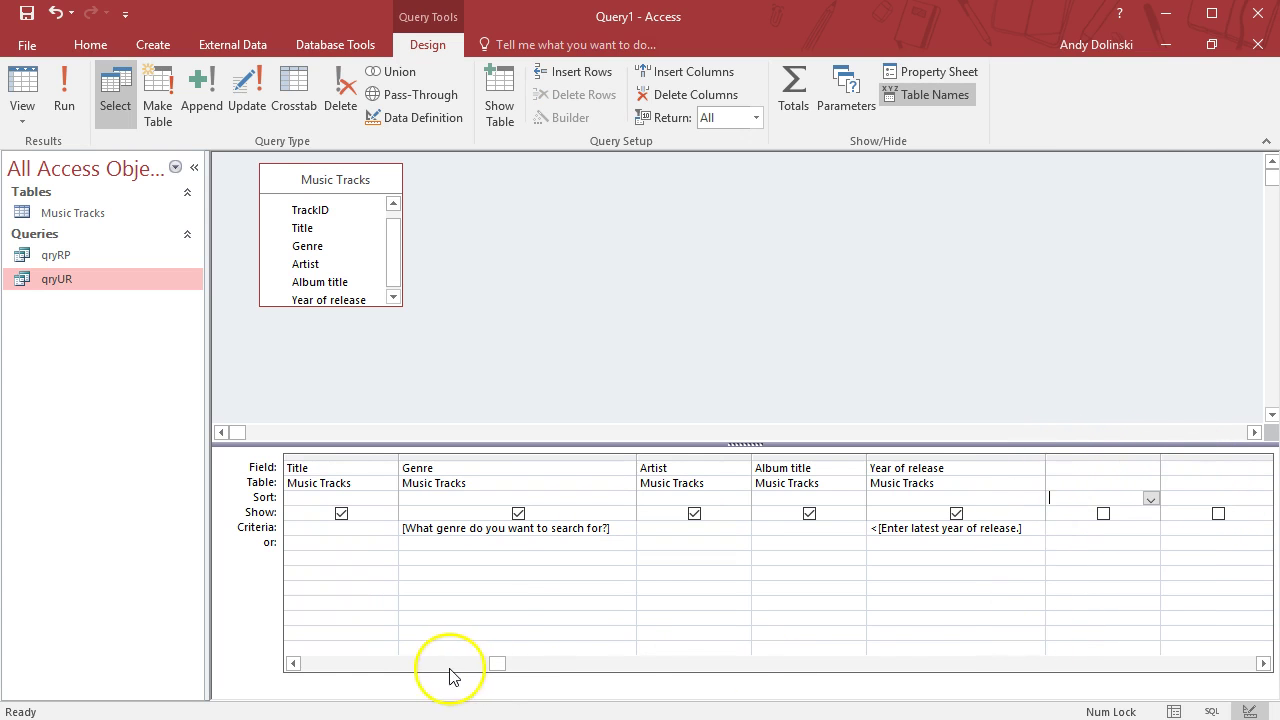
{"action": "left_click_drag", "start_coordinate": [493, 664], "coordinate": [381, 670]}
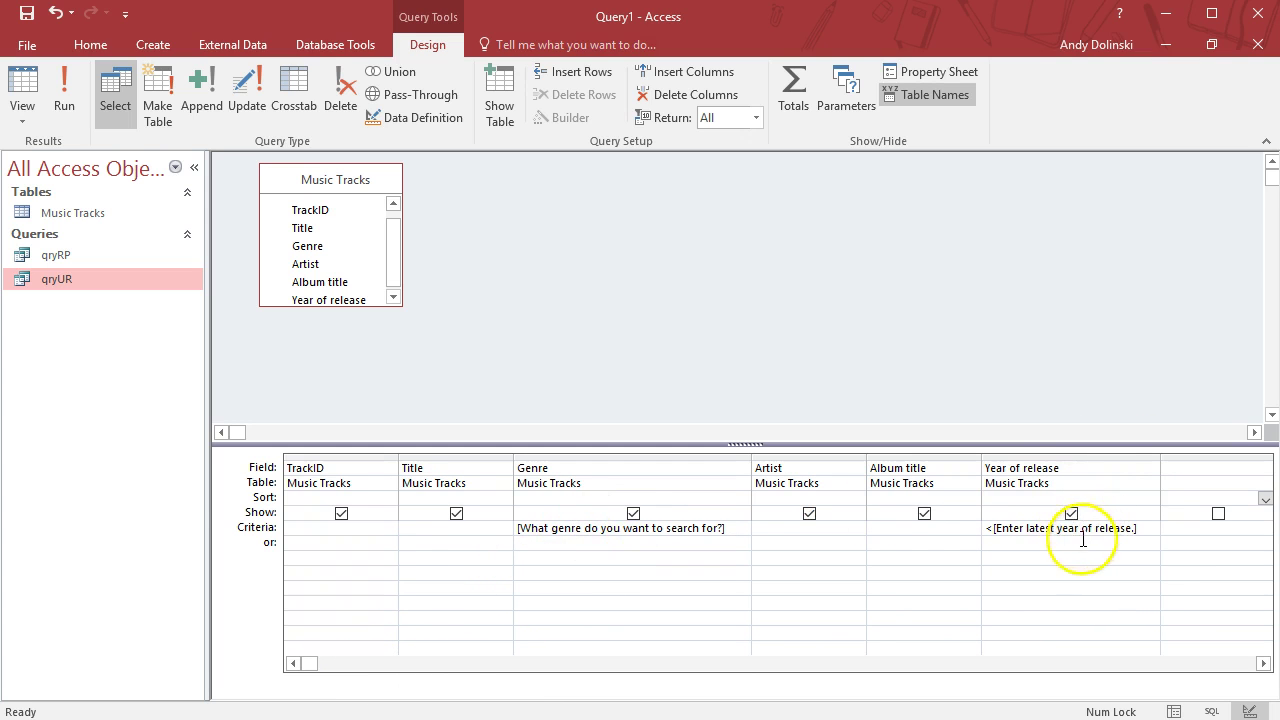
{"action": "left_click", "coordinate": [979, 536]}
{"action": "left_click", "coordinate": [1135, 530]}
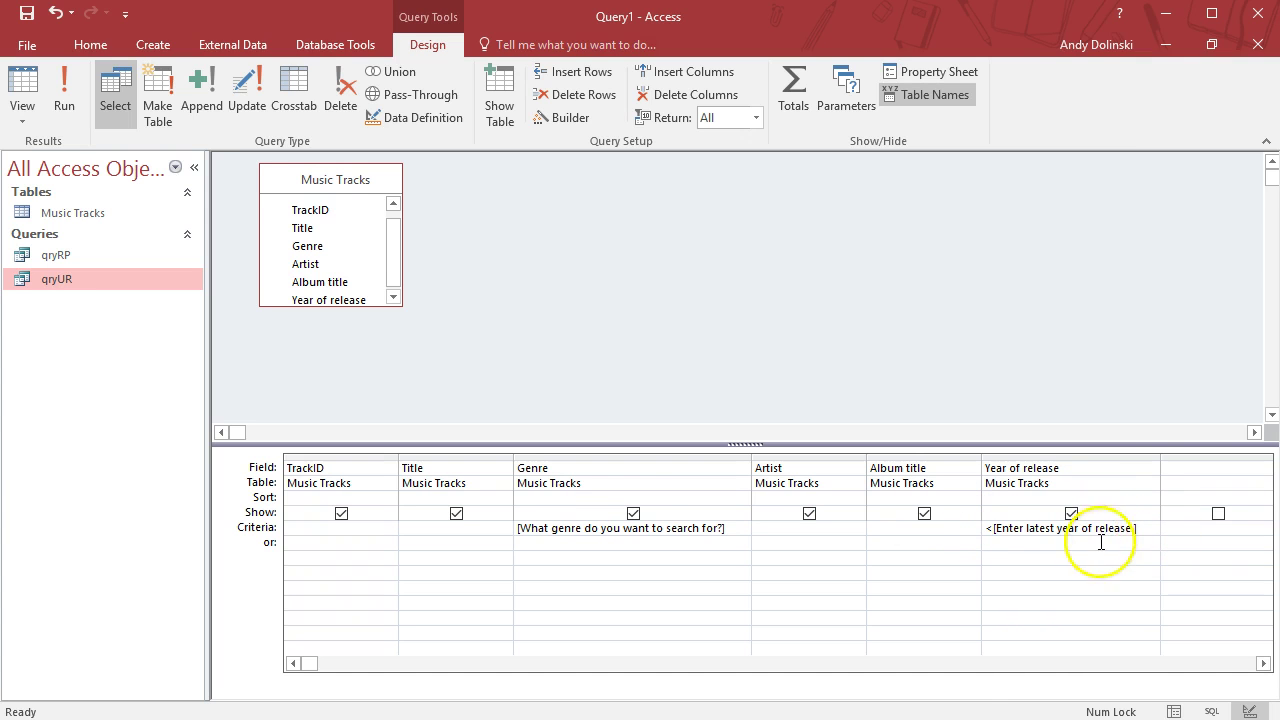
{"action": "left_click", "coordinate": [63, 92]}
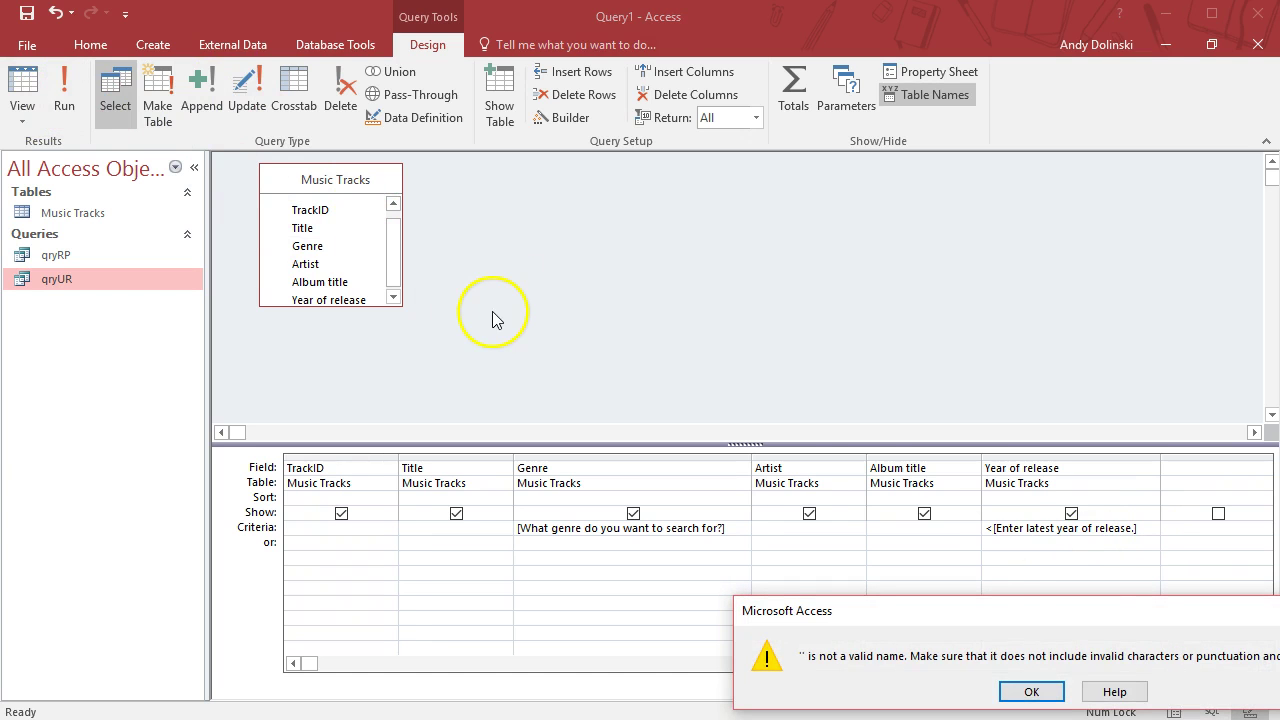
{"action": "left_click_drag", "start_coordinate": [1006, 614], "coordinate": [817, 418]}
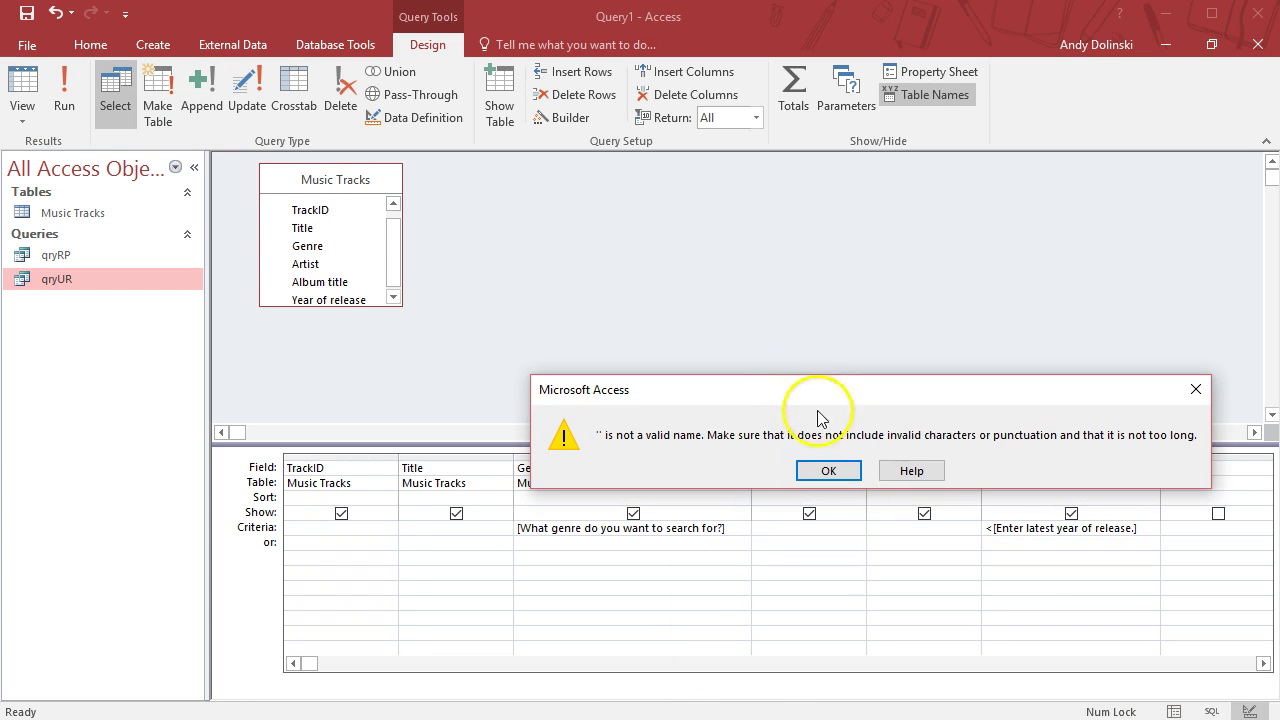
{"action": "left_click", "coordinate": [823, 471]}
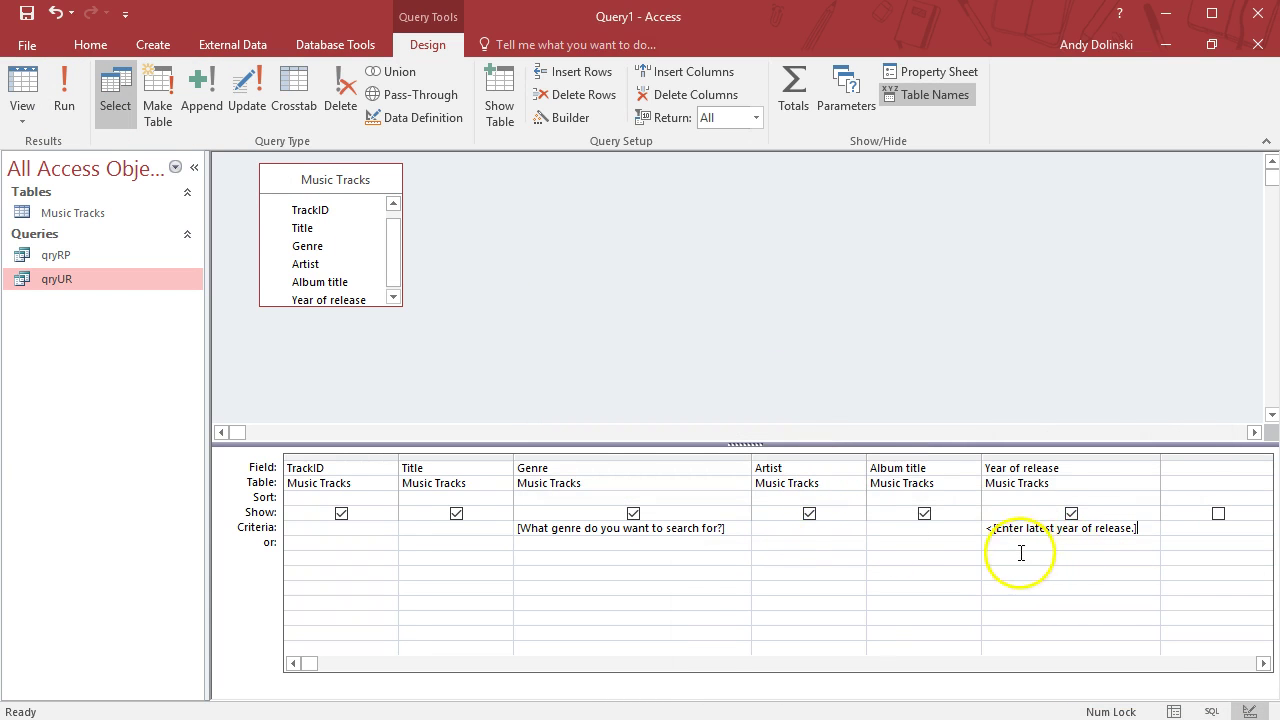
Remove the year prompt's trailing period and wrap both prompt texts in quotes
{"action": "left_click", "coordinate": [1133, 529]}
{"action": "key", "text": "BackSpace"}
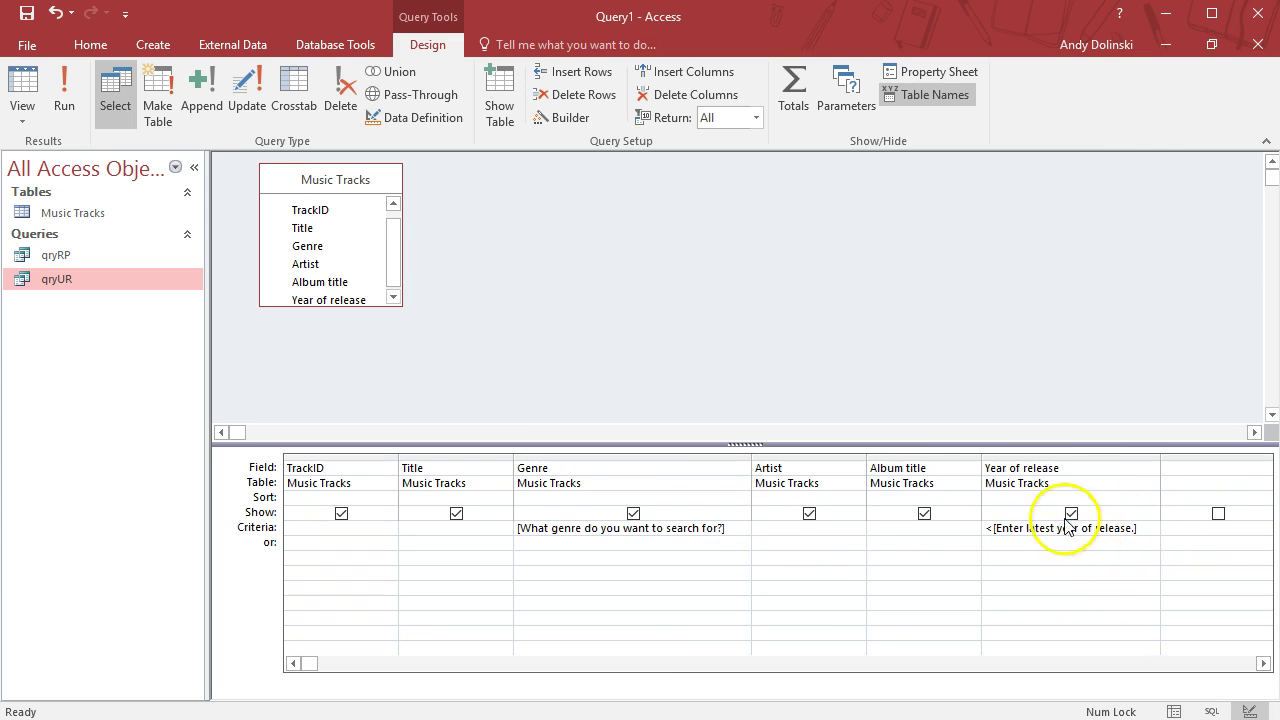
{"action": "type", "text": "\""}
{"action": "left_click", "coordinate": [700, 546]}
{"action": "type", "text": "\""}
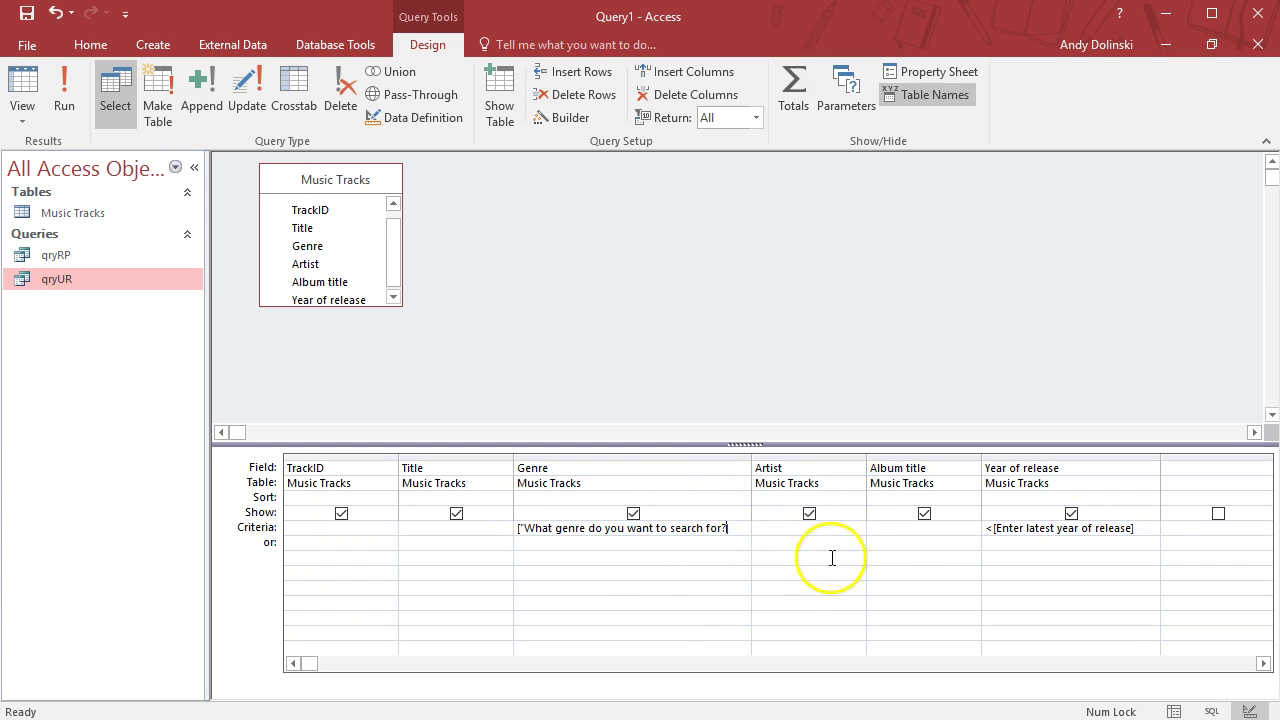
{"action": "left_click", "coordinate": [999, 533]}
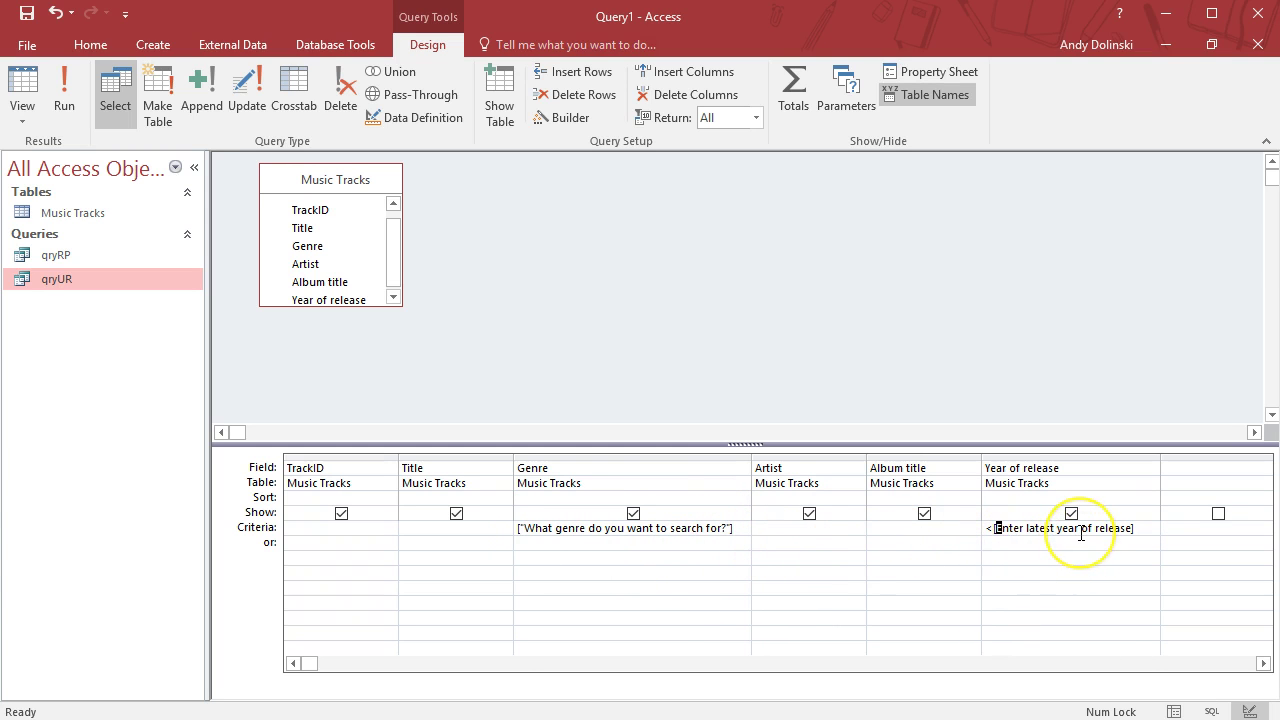
{"action": "type", "text": "\""}
{"action": "left_click", "coordinate": [1135, 529]}
{"action": "type", "text": "\""}
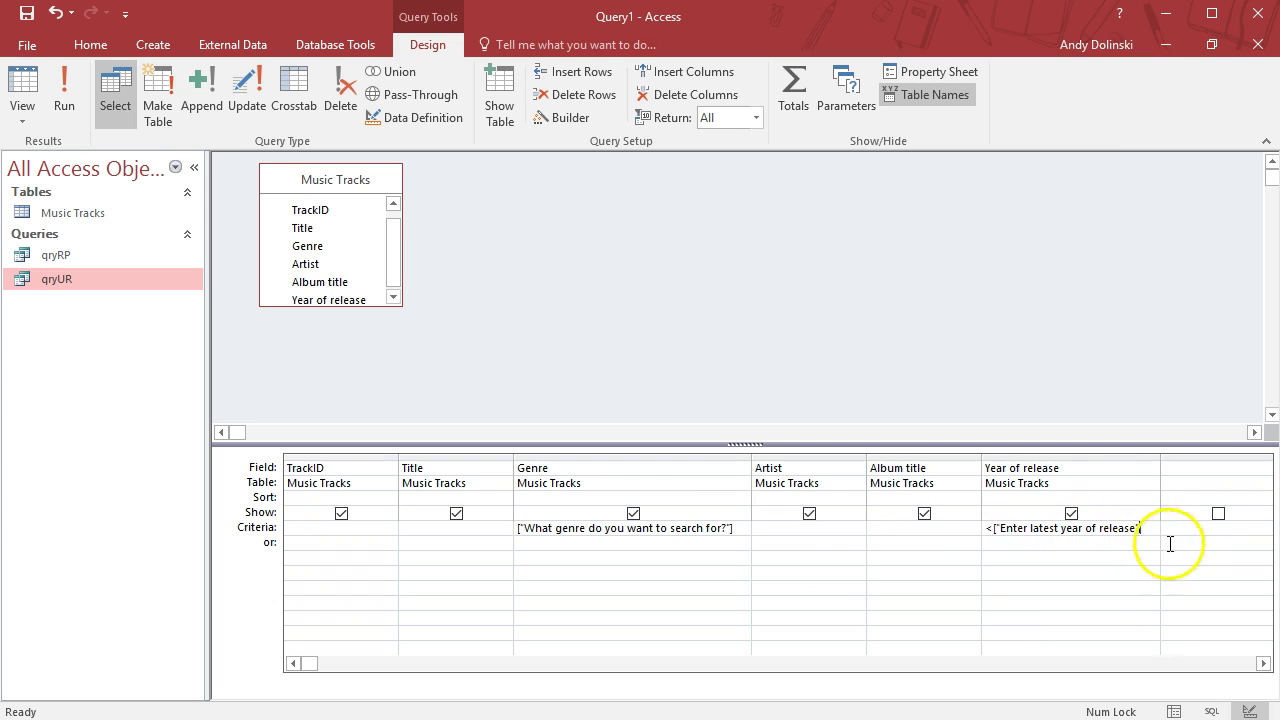
Run Query1, entering RP for genre and 2005 as latest year, to list 43 tracks
{"action": "left_click", "coordinate": [64, 97]}
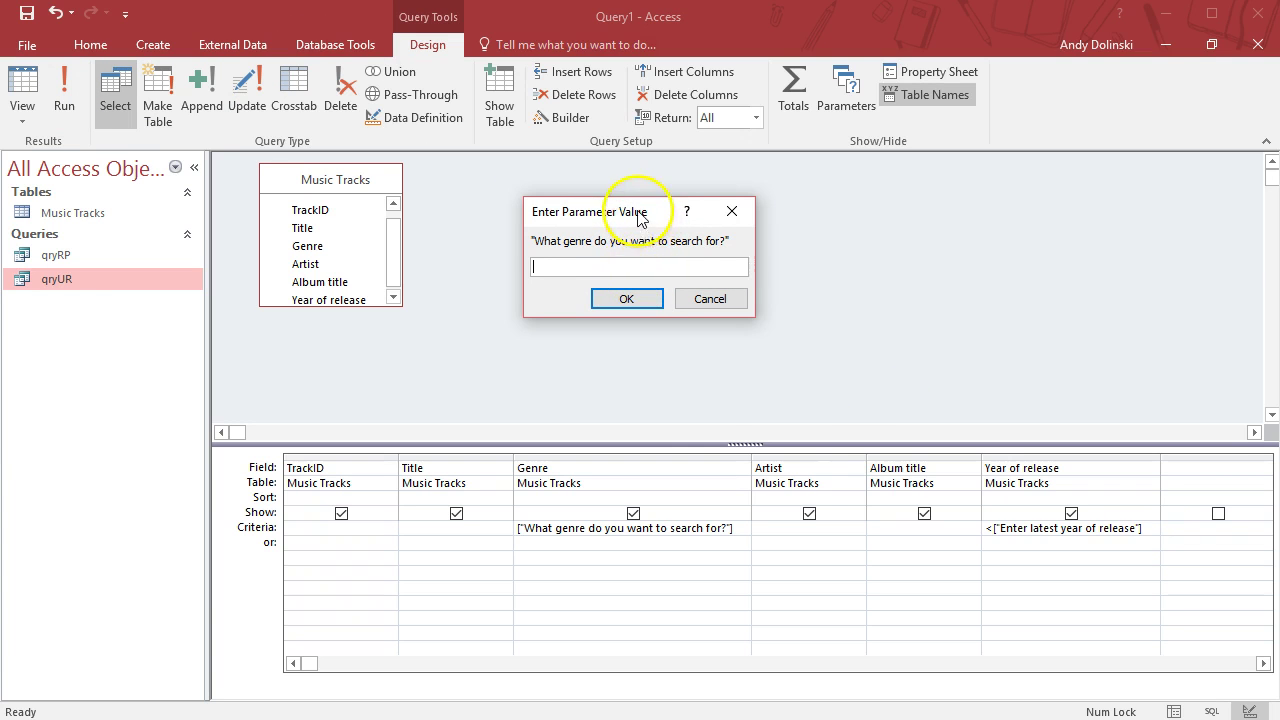
{"action": "left_click_drag", "start_coordinate": [638, 213], "coordinate": [752, 259]}
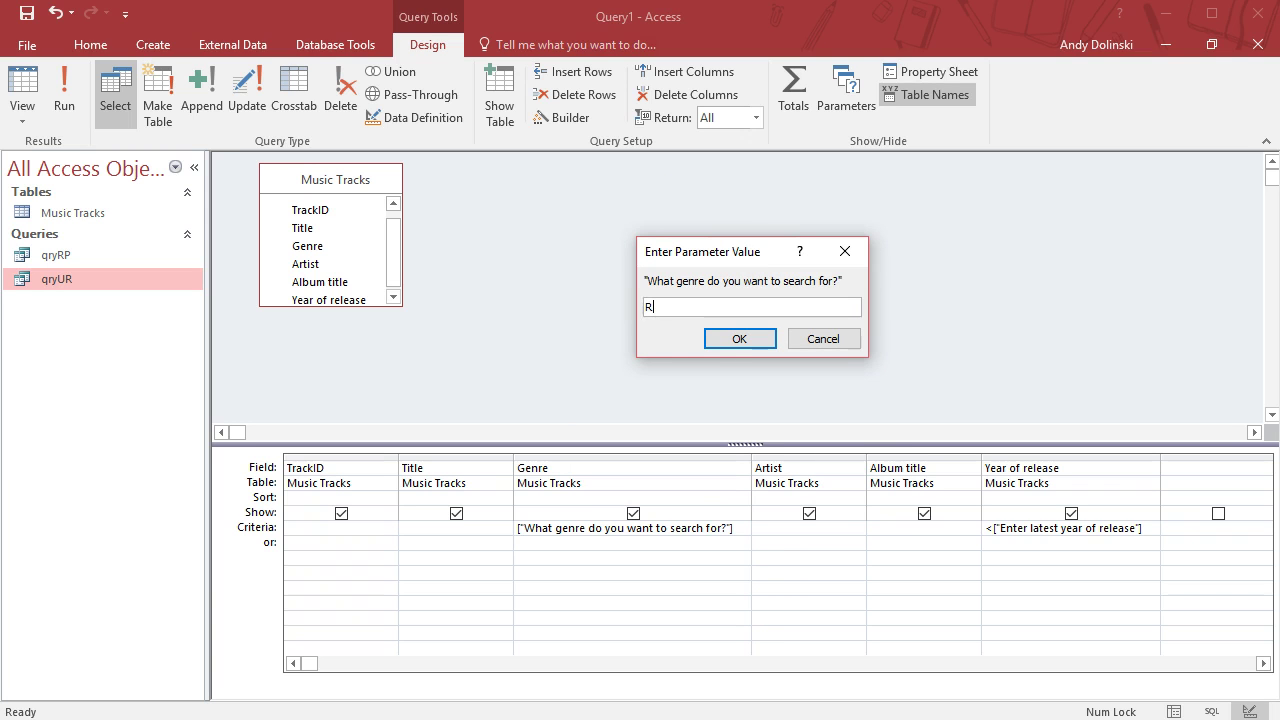
{"action": "left_click", "coordinate": [739, 338]}
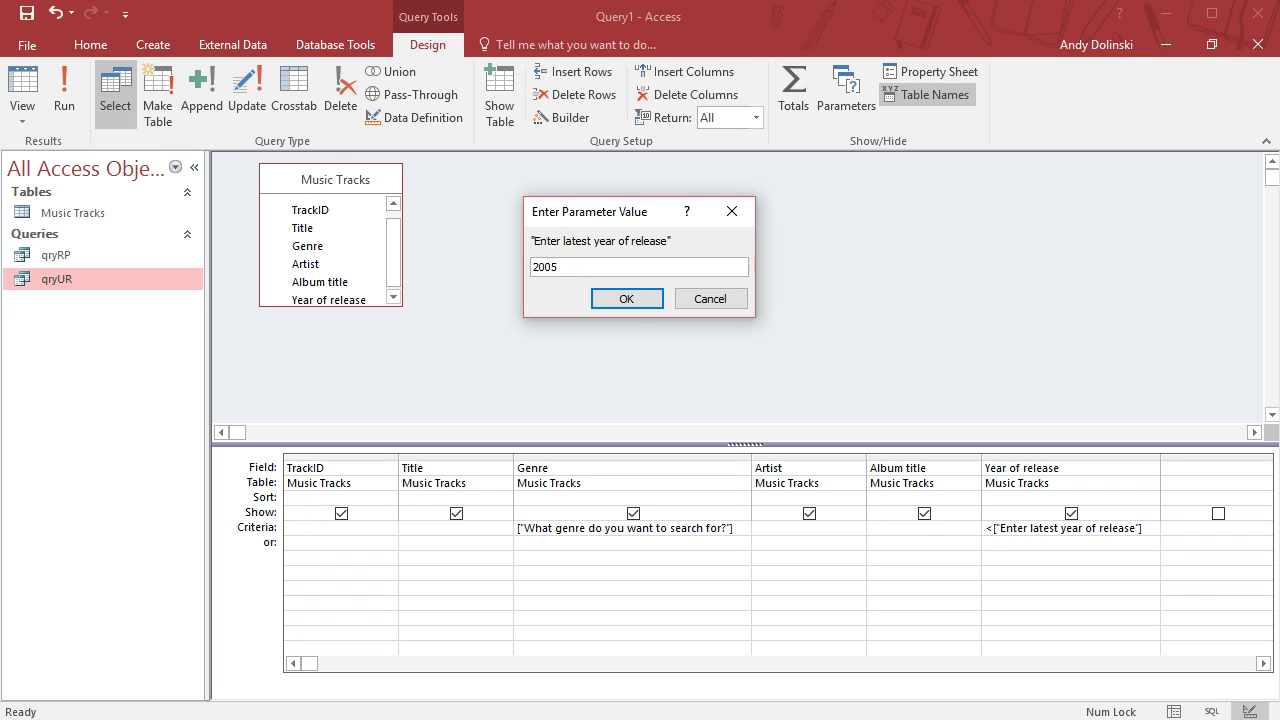
{"action": "left_click", "coordinate": [626, 298]}
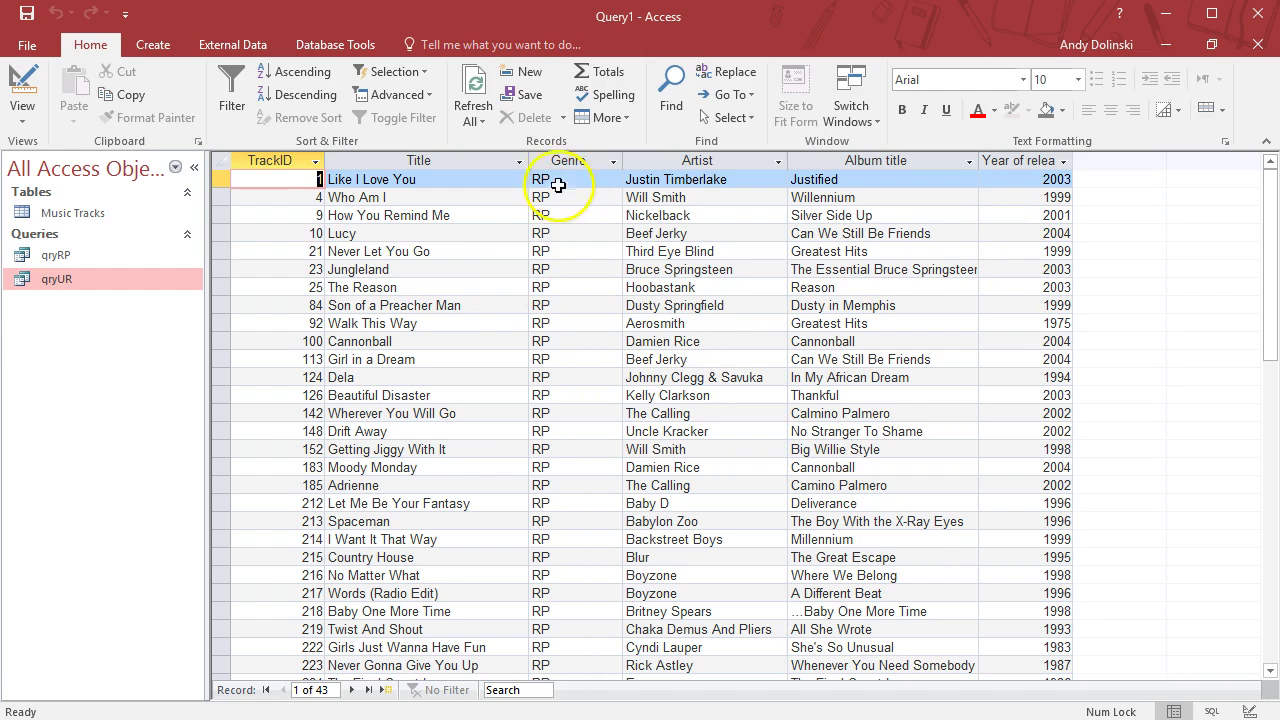
Sort the 43 RP tracks by Year of release, largest to smallest, so 2004 comes first
{"action": "scroll", "coordinate": [574, 449], "scroll_direction": "down", "scroll_amount": 11}
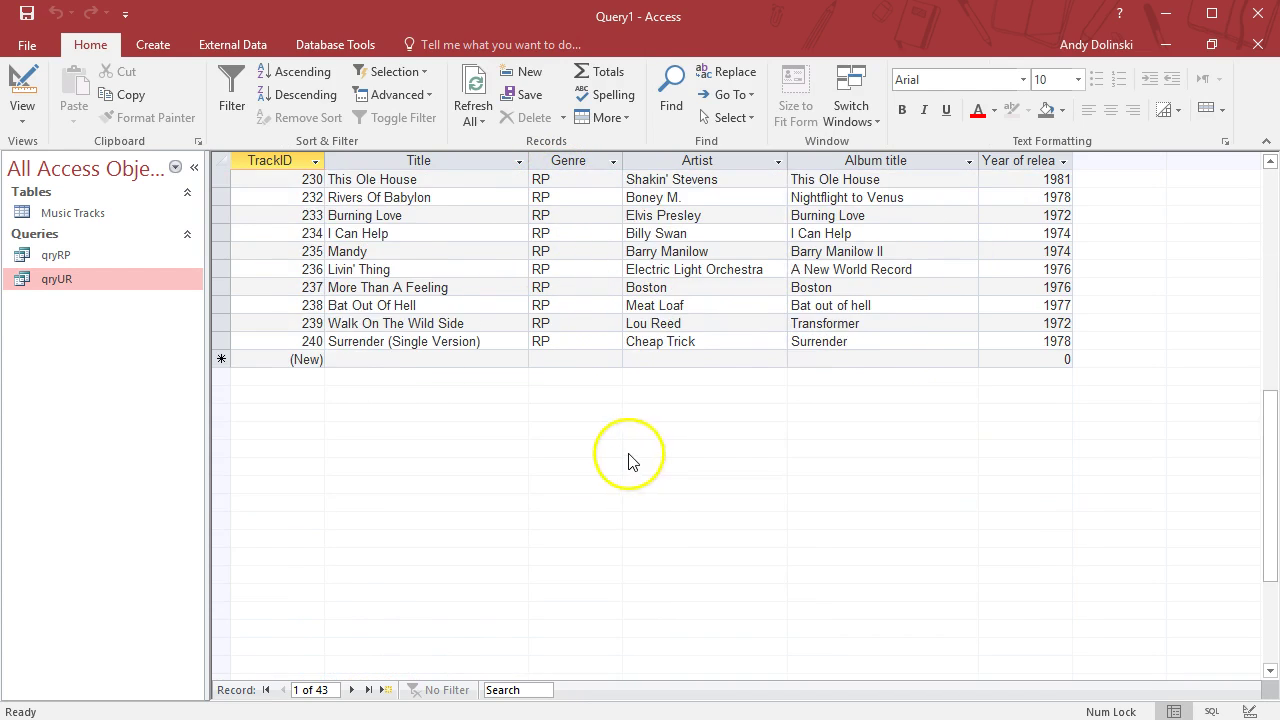
{"action": "scroll", "coordinate": [627, 460], "scroll_direction": "up", "scroll_amount": 12}
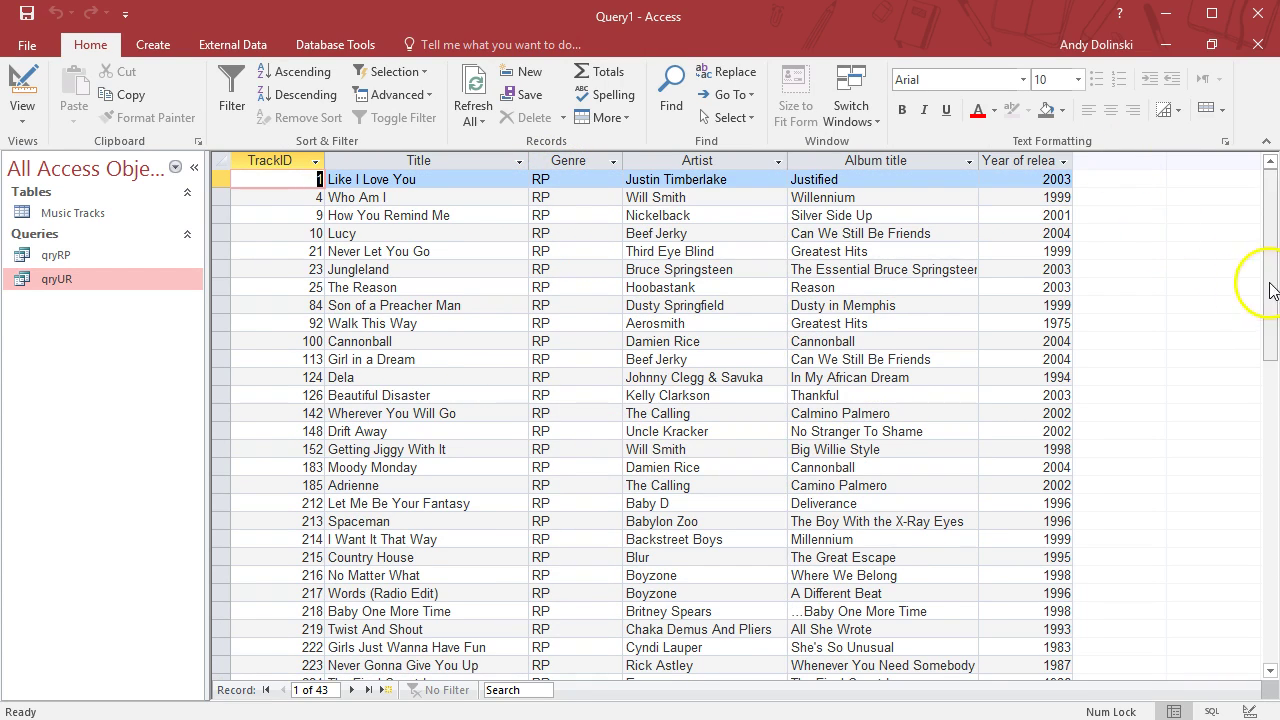
{"action": "left_click_drag", "start_coordinate": [1272, 290], "coordinate": [1120, 194]}
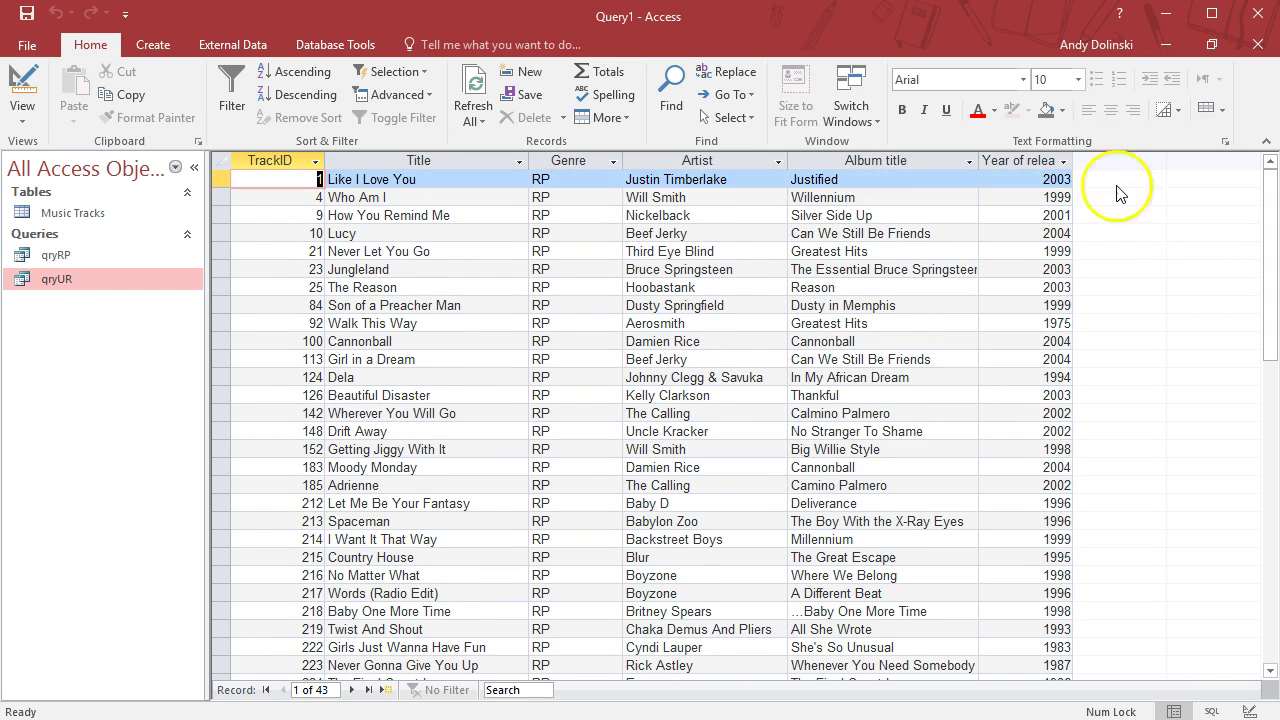
{"action": "right_click", "coordinate": [1033, 160]}
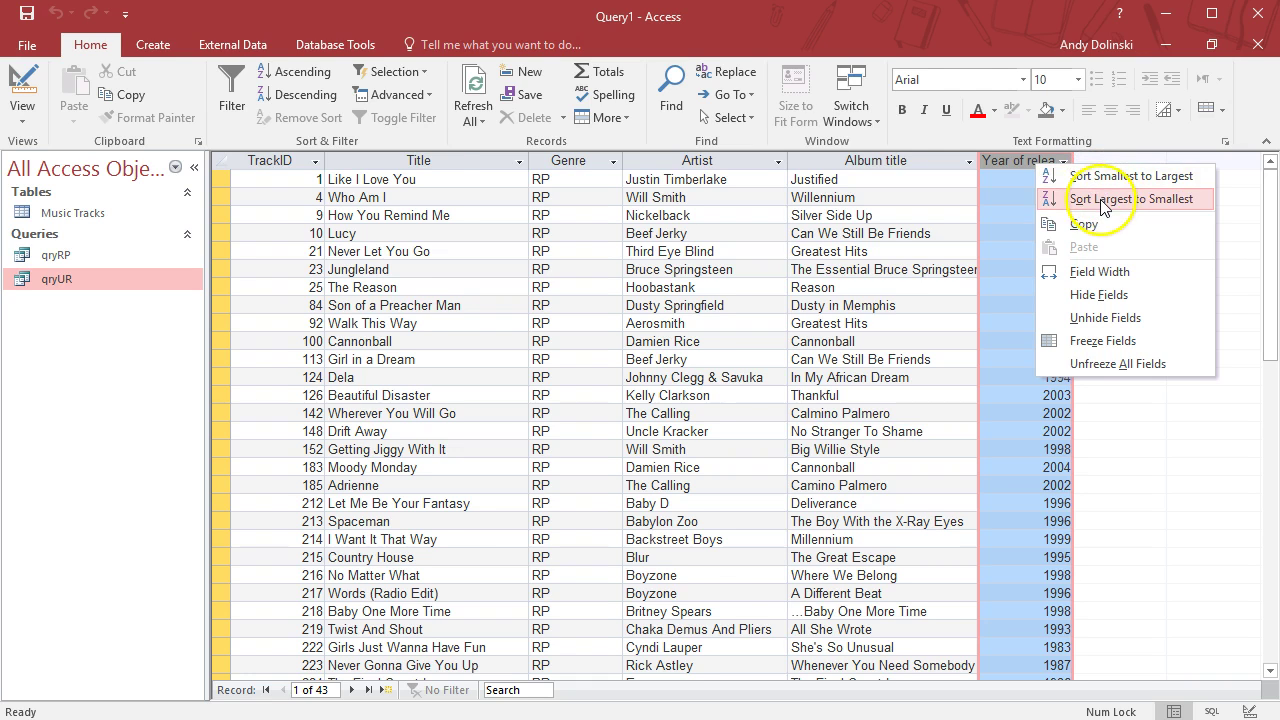
{"action": "left_click", "coordinate": [1100, 199]}
{"action": "scroll", "coordinate": [1072, 200], "scroll_direction": "down", "scroll_amount": 12}
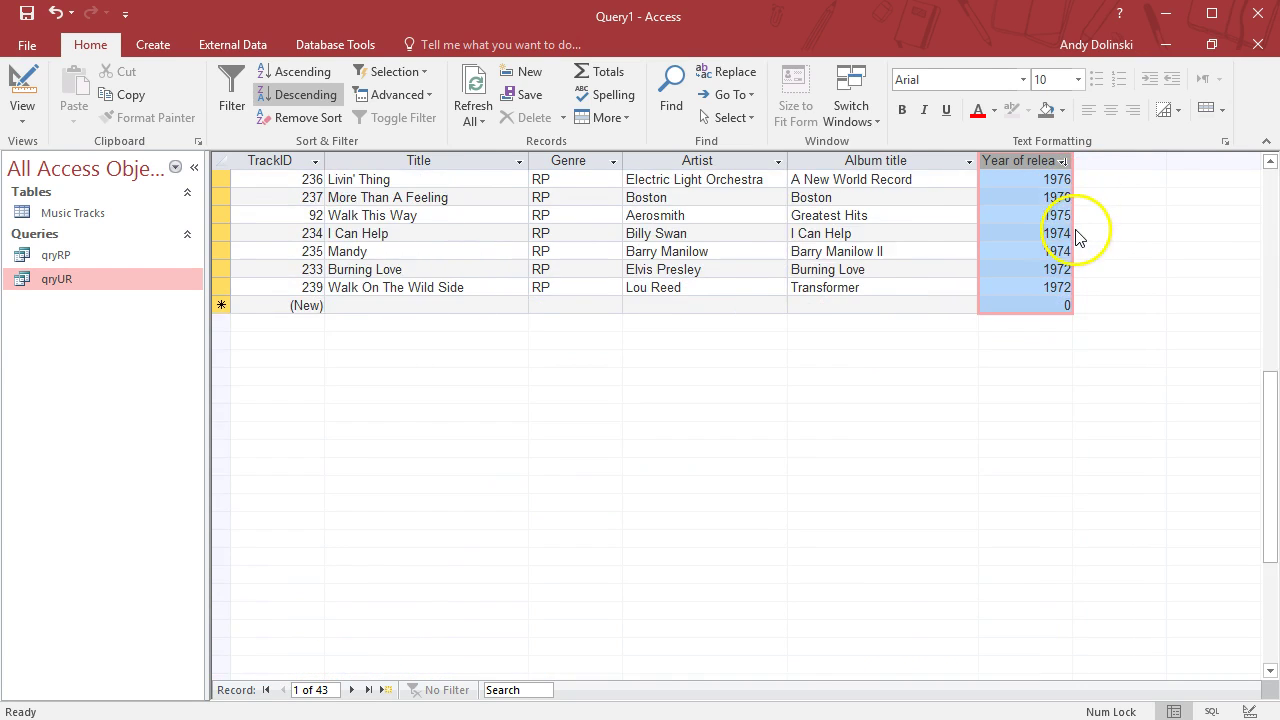
{"action": "scroll", "coordinate": [1068, 199], "scroll_direction": "up", "scroll_amount": 12}
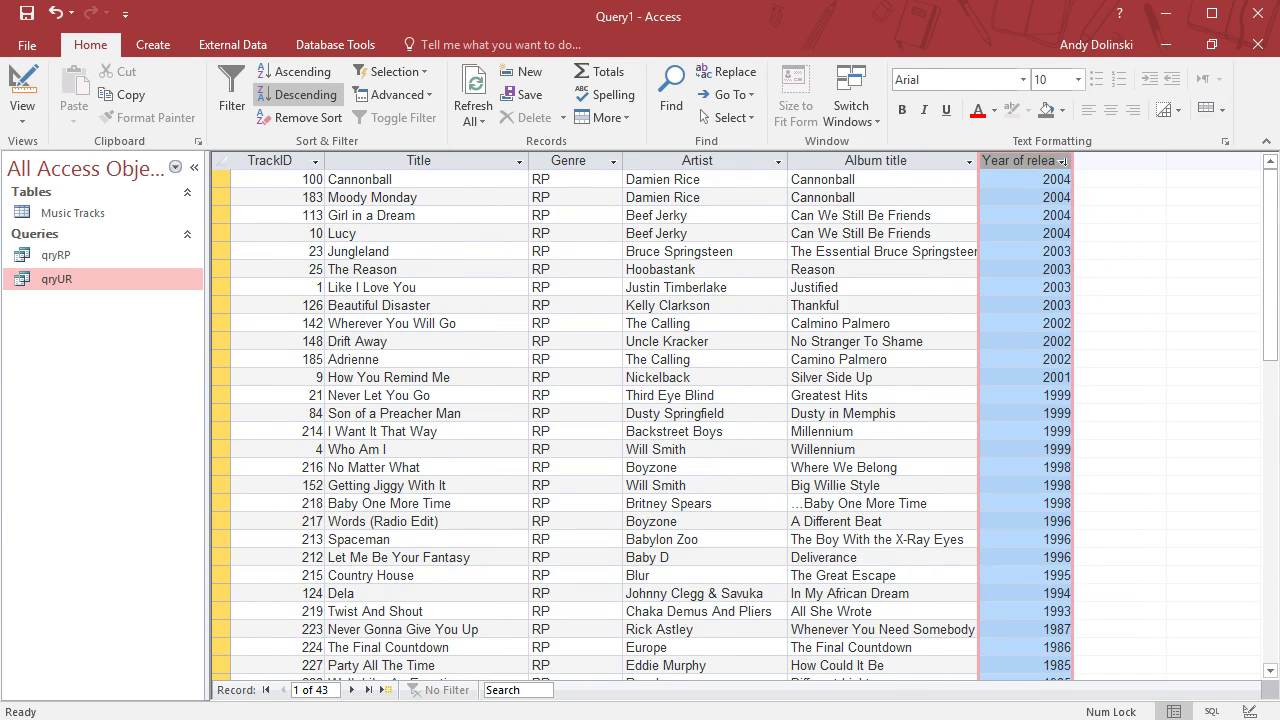
In Design view, change the Year of release criterion to =<['Enter latest year of release']
{"action": "left_click", "coordinate": [12, 100]}
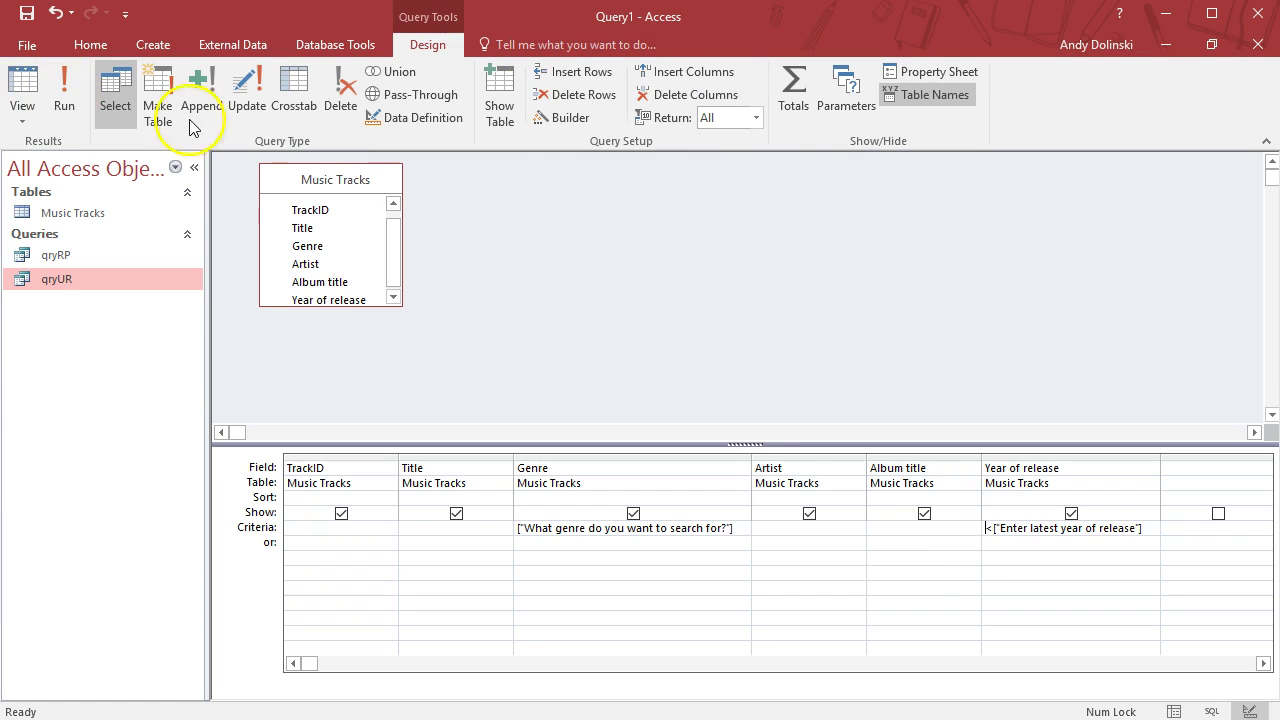
{"action": "left_click", "coordinate": [987, 528]}
{"action": "type", "text": "=<"}
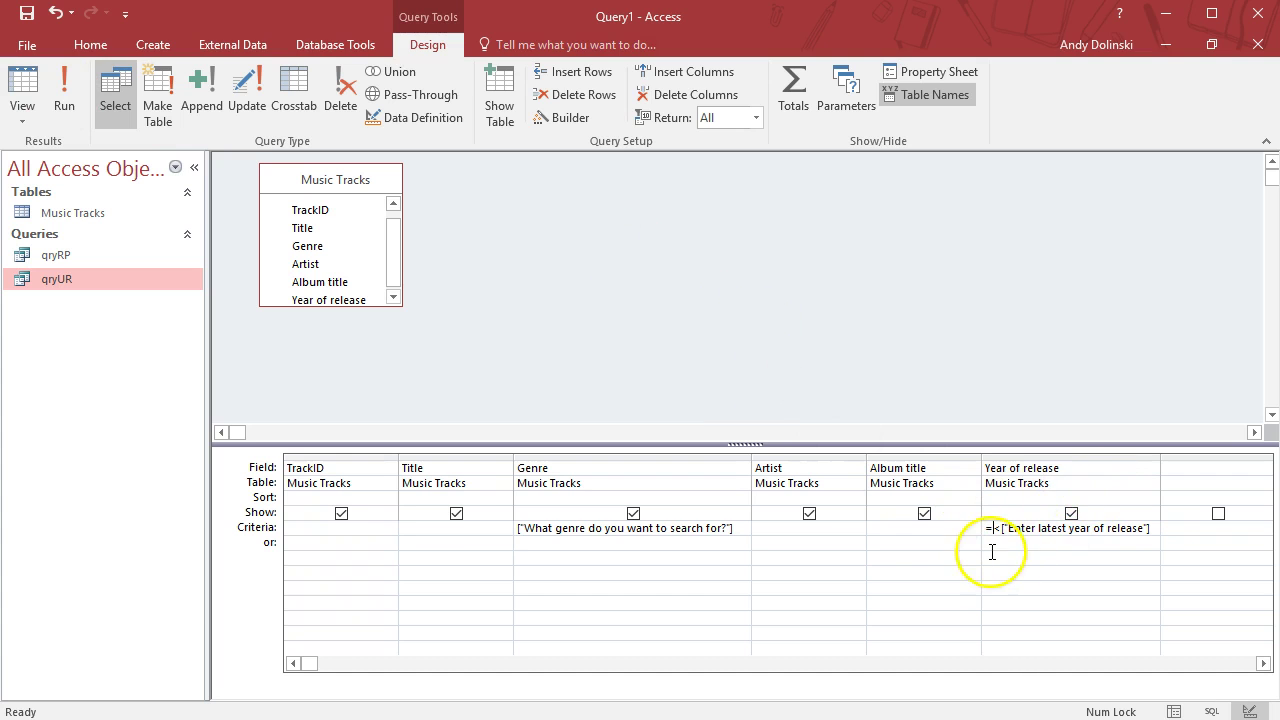